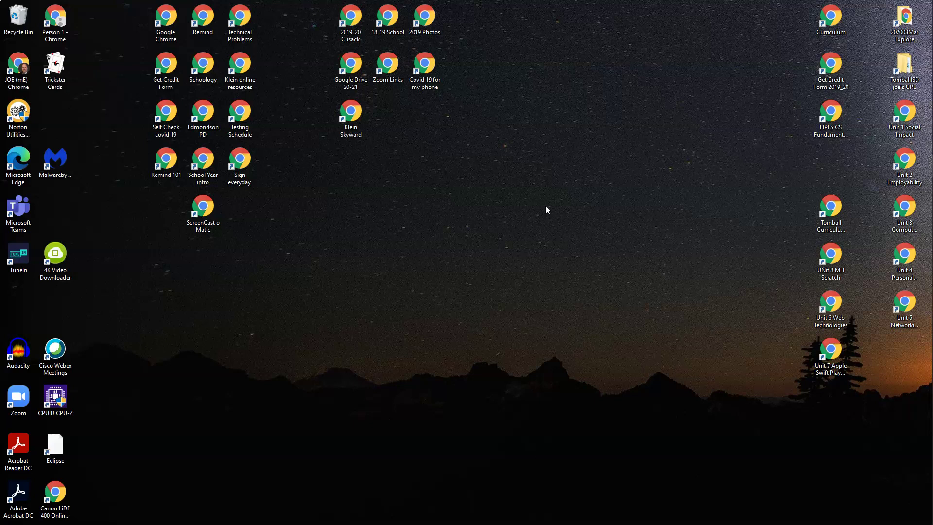
Step: Find Google Chrome through the Windows search with "chrome" and launch it
mouse_move(924, 58)
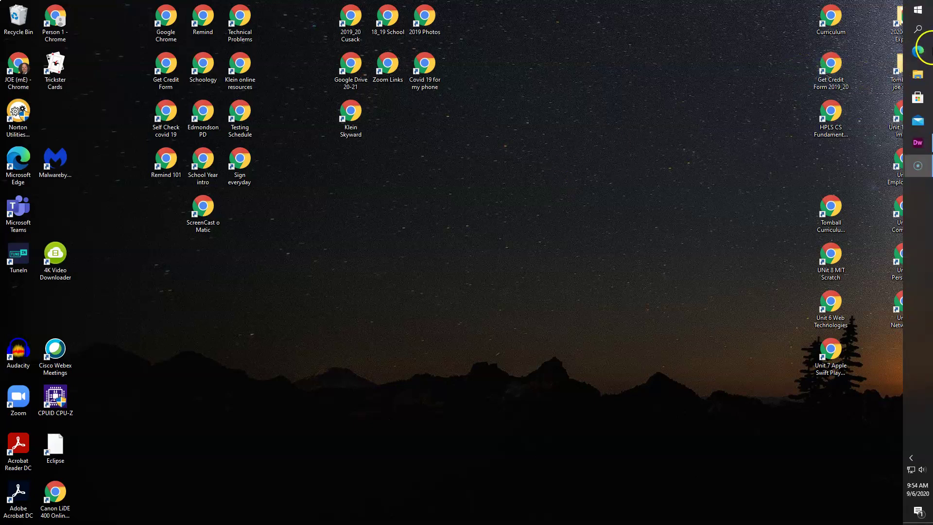
click(919, 30)
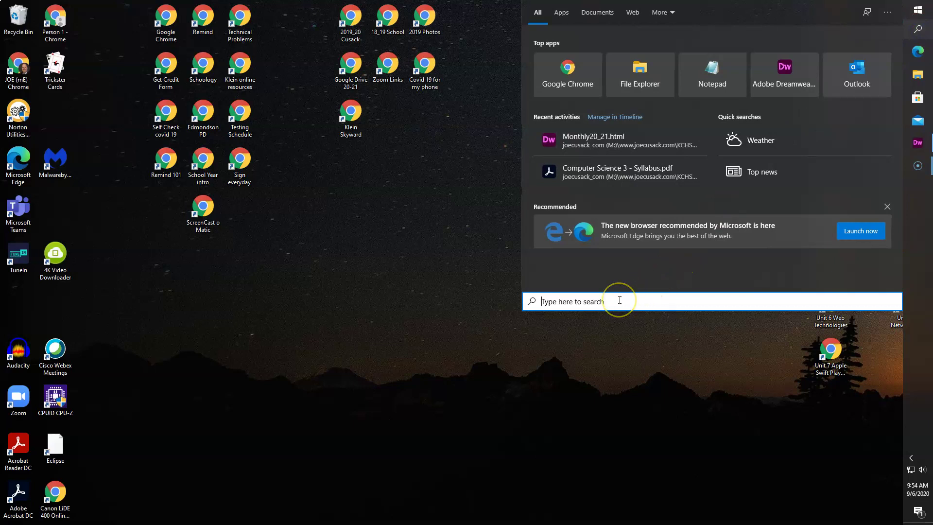
text(chrome)
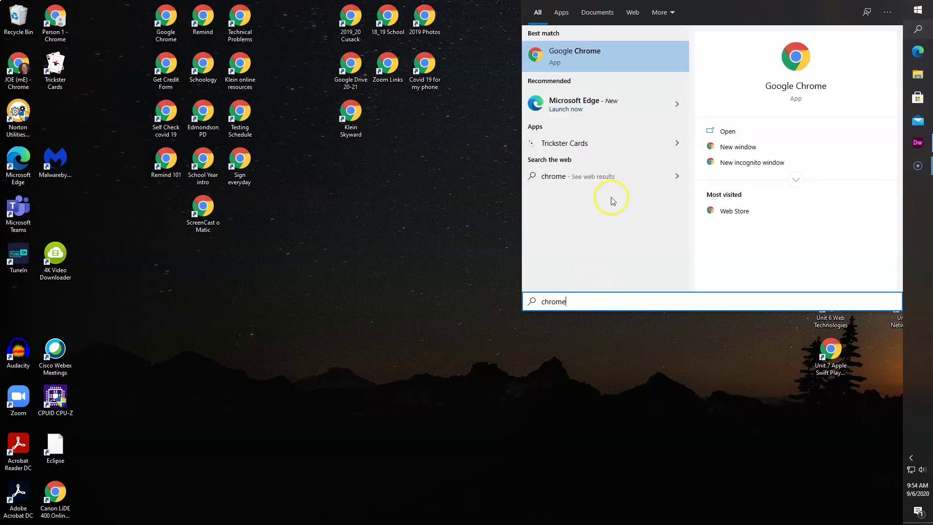
click(594, 62)
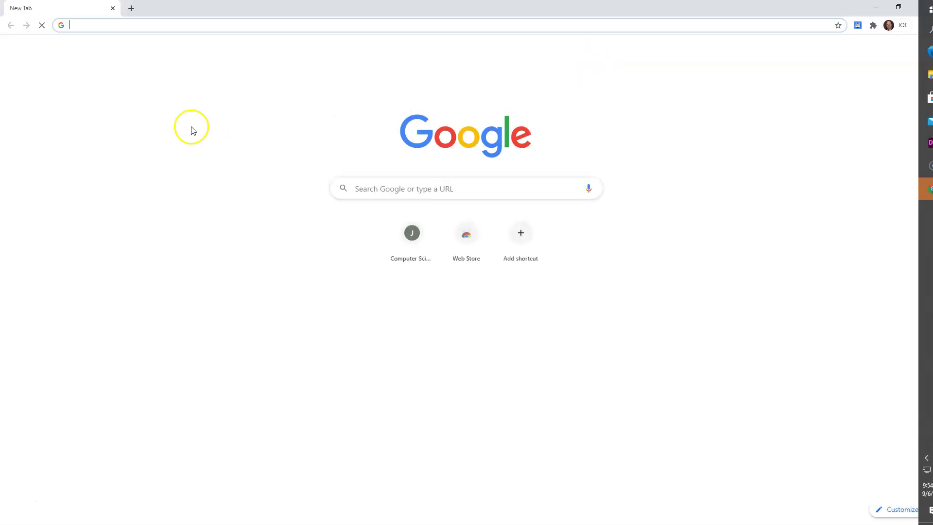
Step: Search the web for "chrome"
click(221, 27)
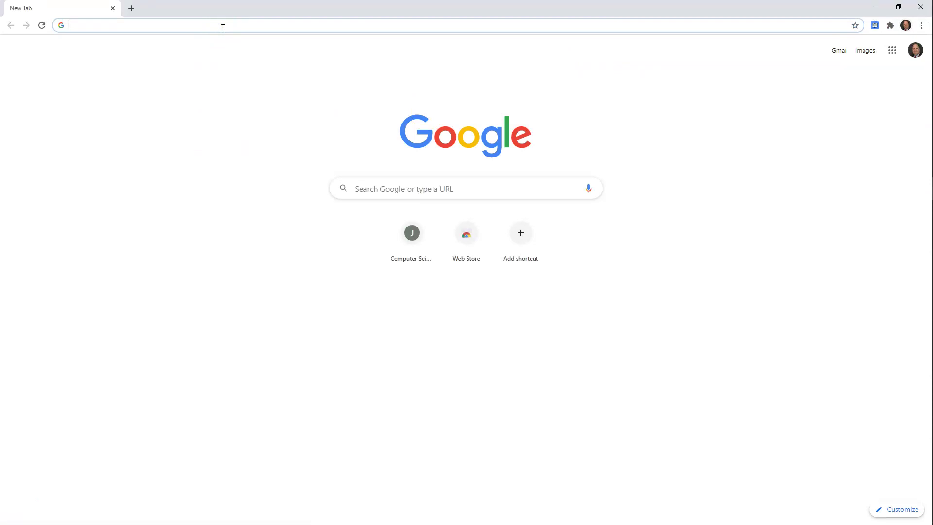
click(21, 502)
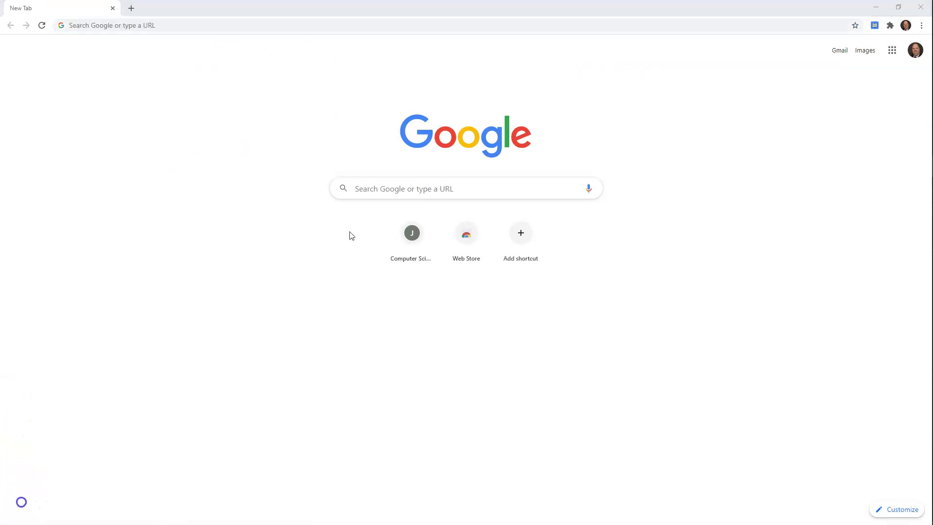
click(220, 24)
text(chrome)
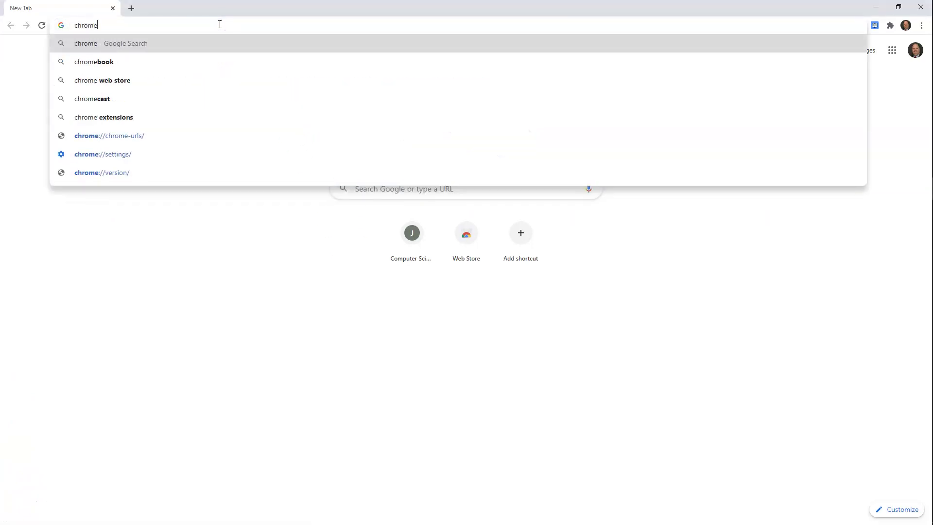
key(Return)
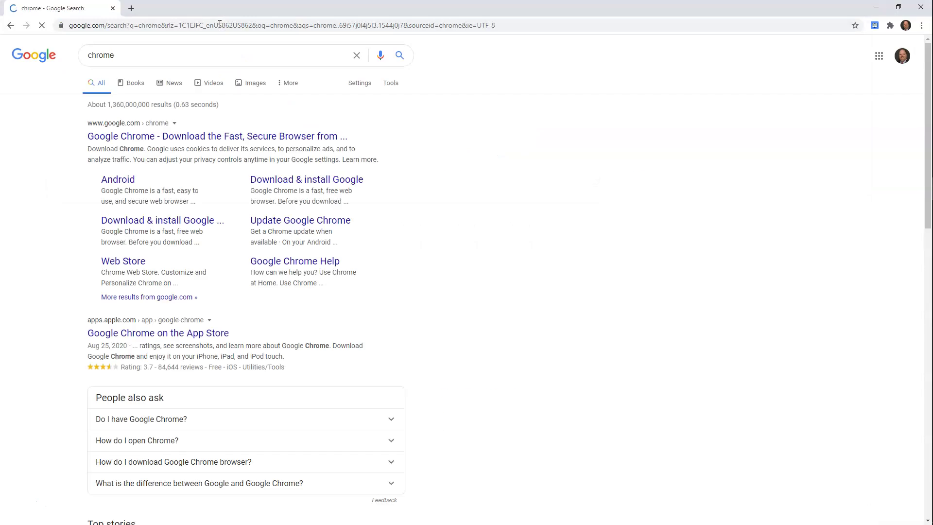
Step: Clear the "chrome" query from the search box on the results page
click(168, 59)
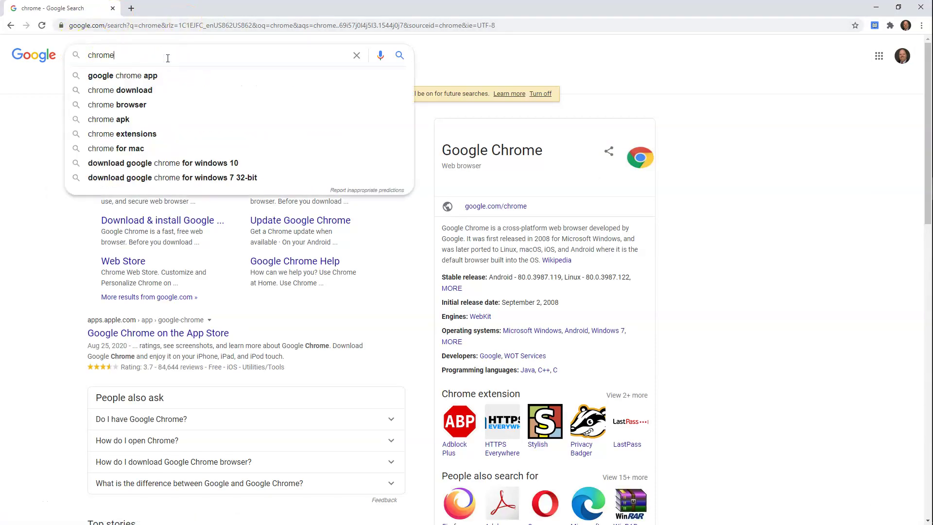
key(BackSpace)
key(BackSpace)
key(BackSpace)
key(BackSpace)
key(BackSpace)
key(BackSpace)
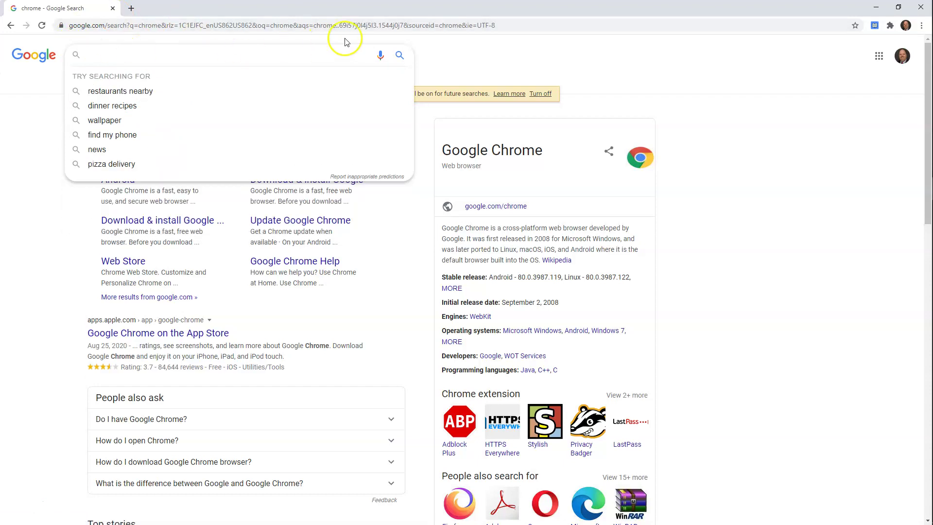
Step: Go to the teacher's class website and open its 2020-2021 Academic School Year page
click(496, 25)
text(www.joeu)
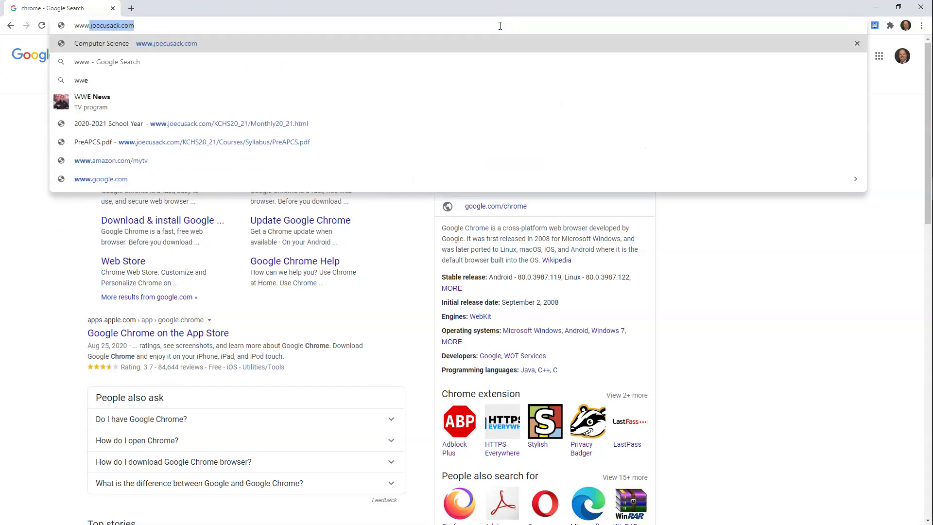
key(Delete)
text(cusack.com)
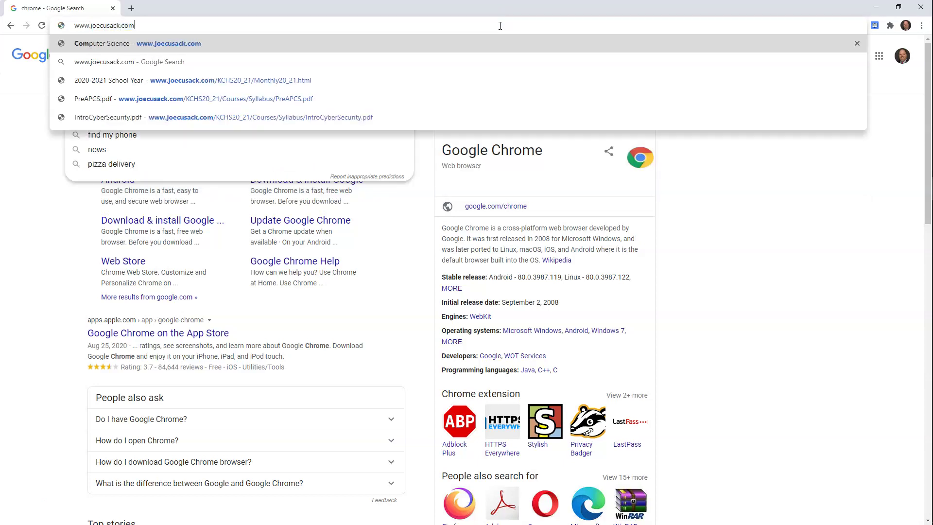
key(Return)
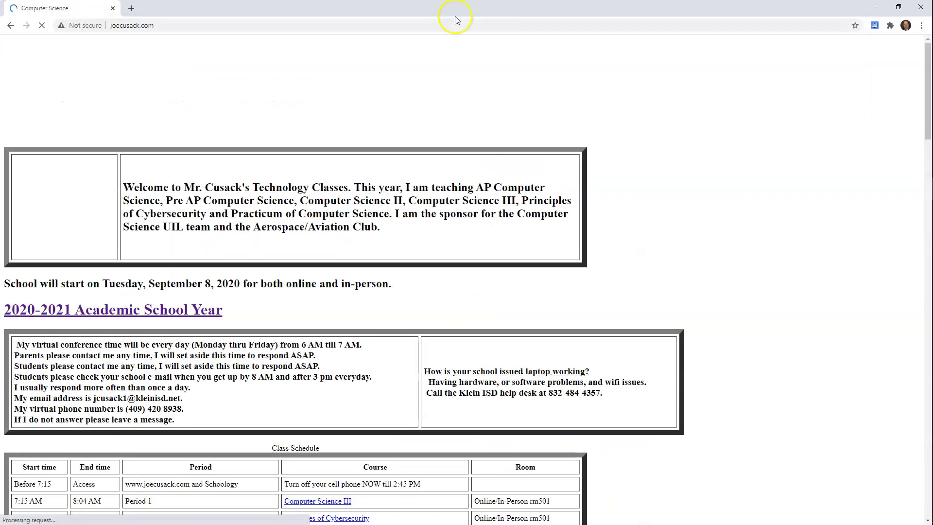
click(177, 308)
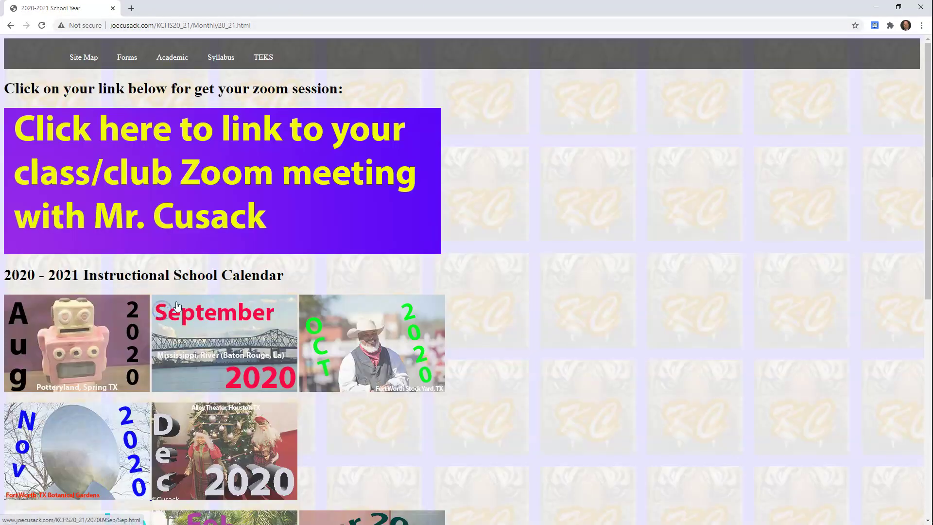
Step: Look into September 2020 in the school calendar, open the Week of September 7 class page and view its list of syllabi
click(218, 57)
mouse_move(218, 60)
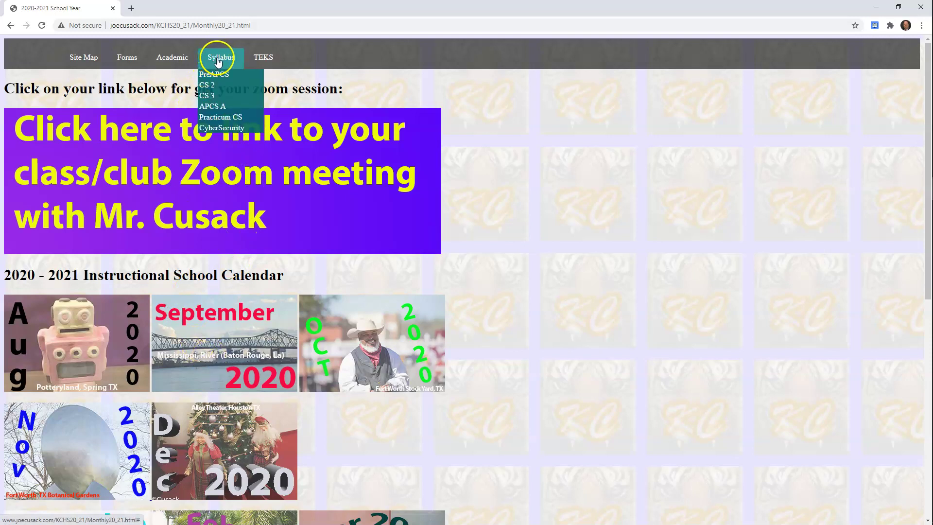
click(219, 328)
click(11, 25)
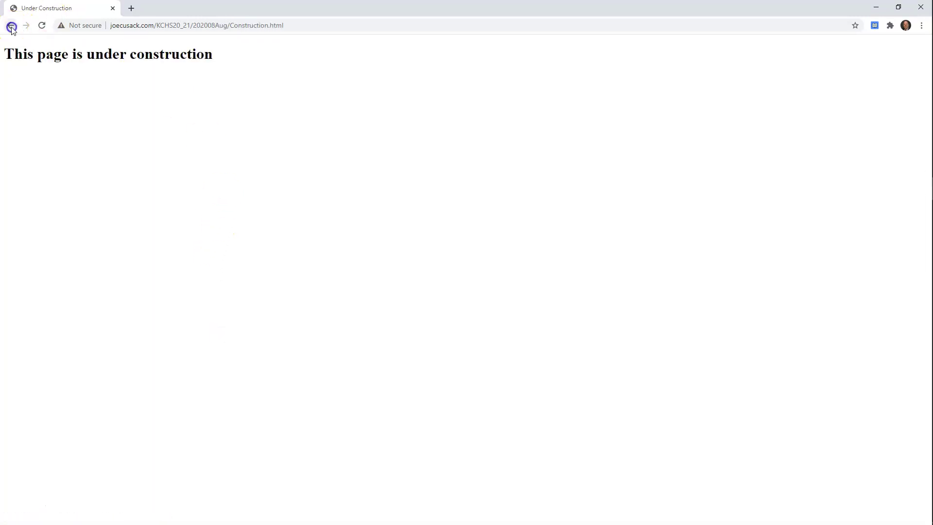
click(141, 139)
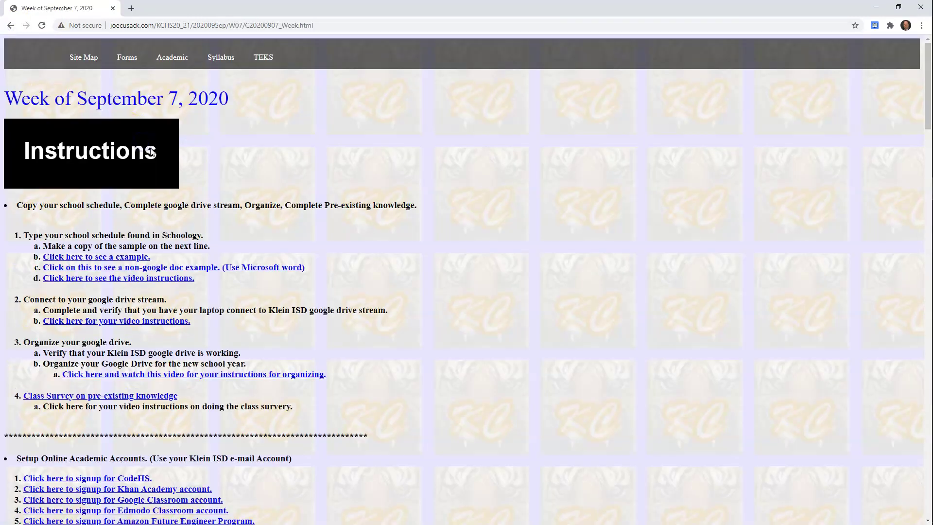
mouse_move(227, 61)
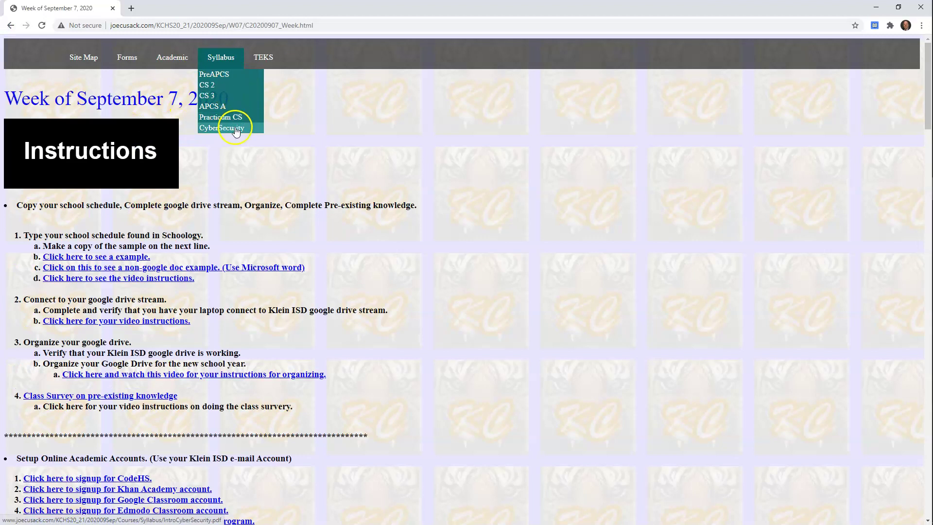
Step: Return to the September 2020 page and go from there to the Instructional Calendar using the site map
click(11, 26)
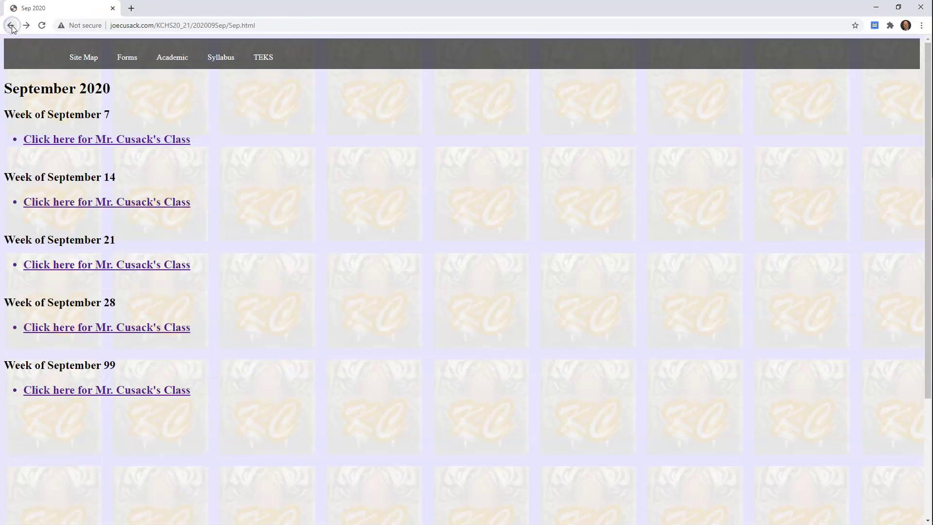
mouse_move(193, 69)
mouse_move(222, 60)
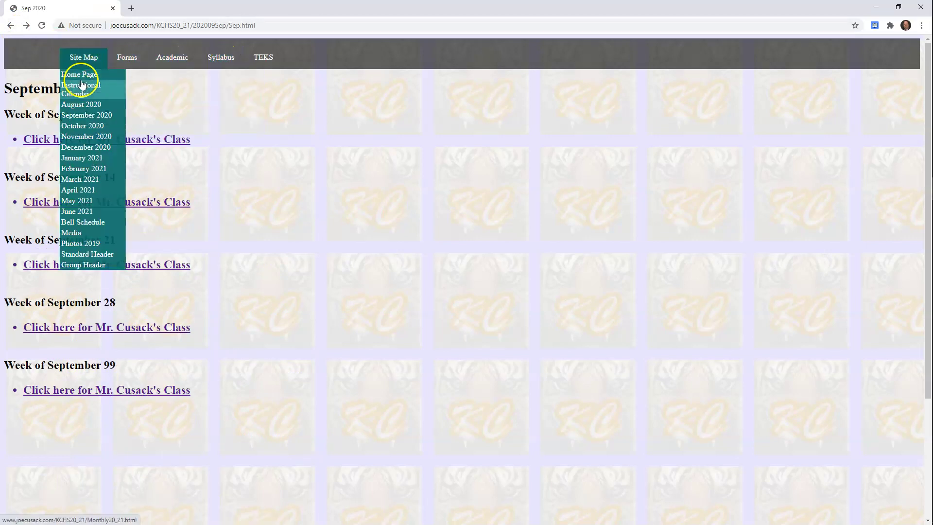
mouse_move(99, 63)
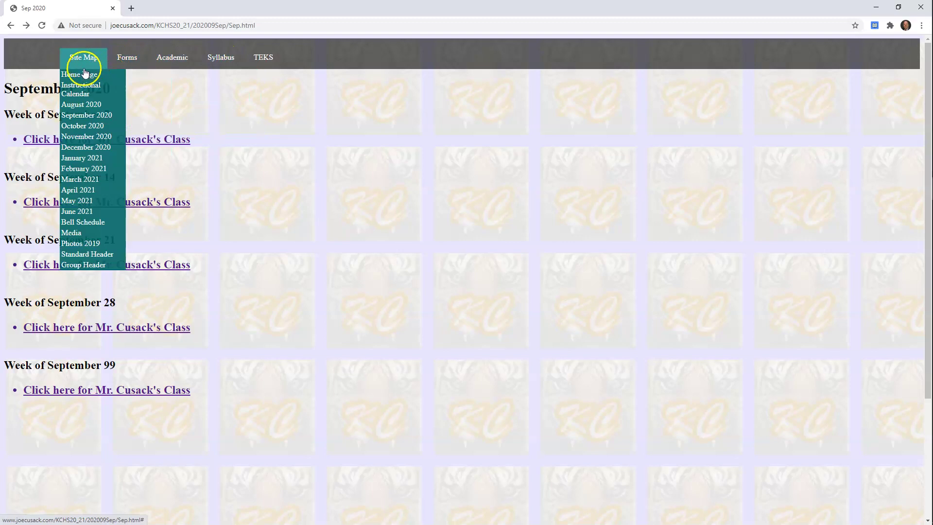
click(74, 89)
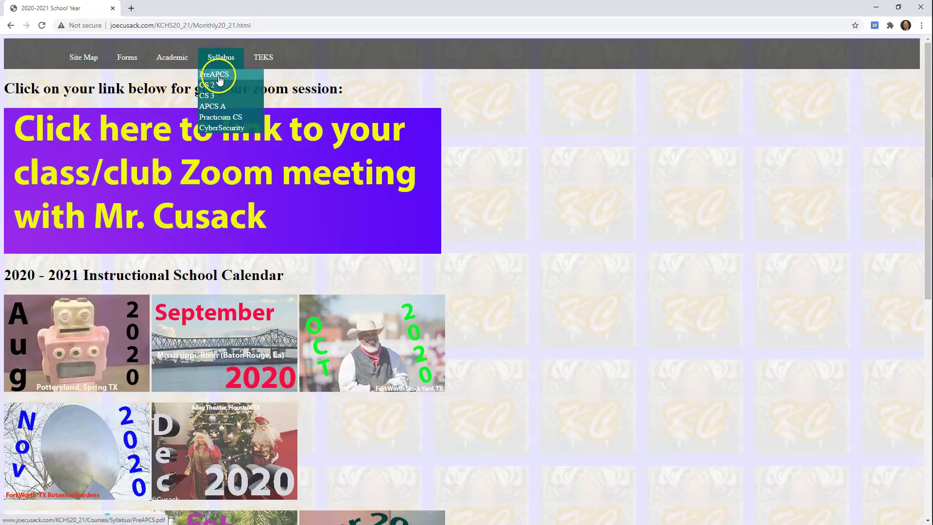
Step: Open the PreAPCS, CS 2 and CS 3 syllabi each in a new tab
right_click(217, 79)
click(260, 86)
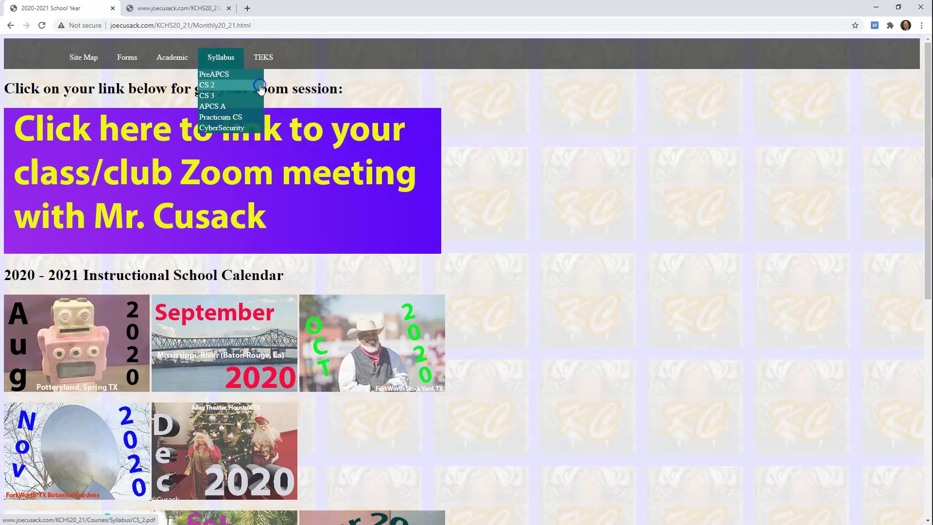
right_click(233, 85)
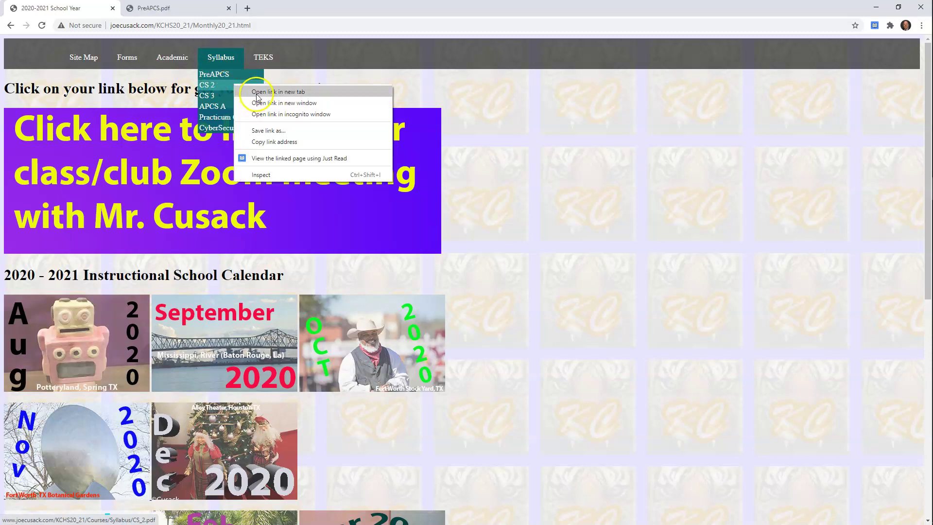
click(241, 92)
right_click(212, 96)
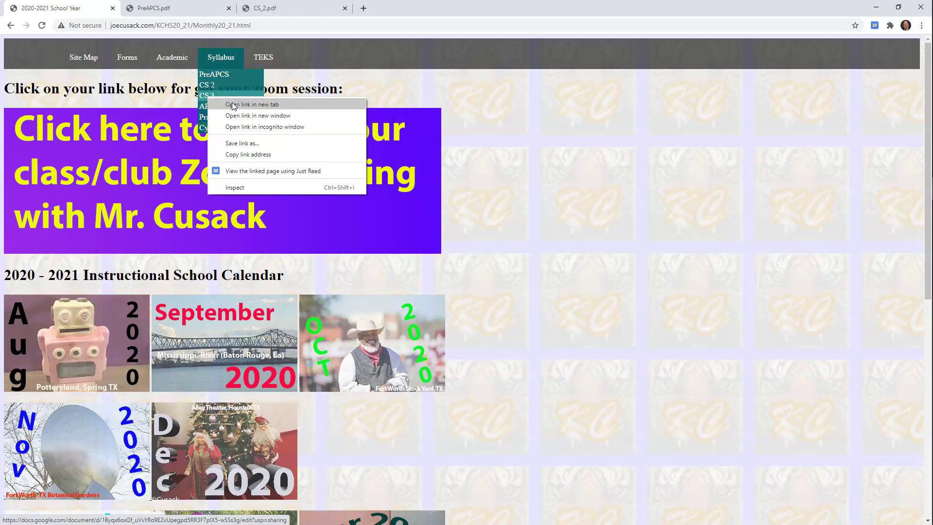
click(233, 105)
Step: Open the APCS A, Practicum CS and CyberSecurity syllabi each in a new tab
right_click(225, 107)
click(249, 115)
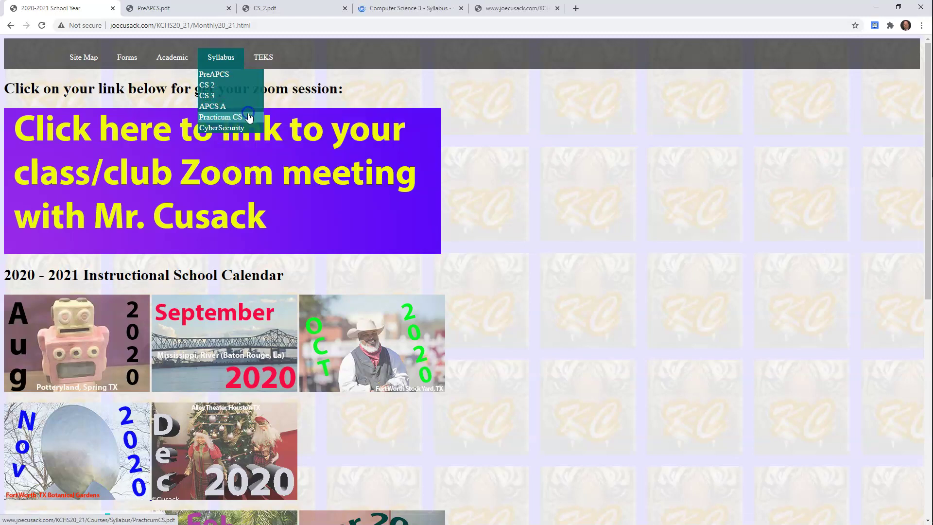
right_click(223, 119)
click(244, 127)
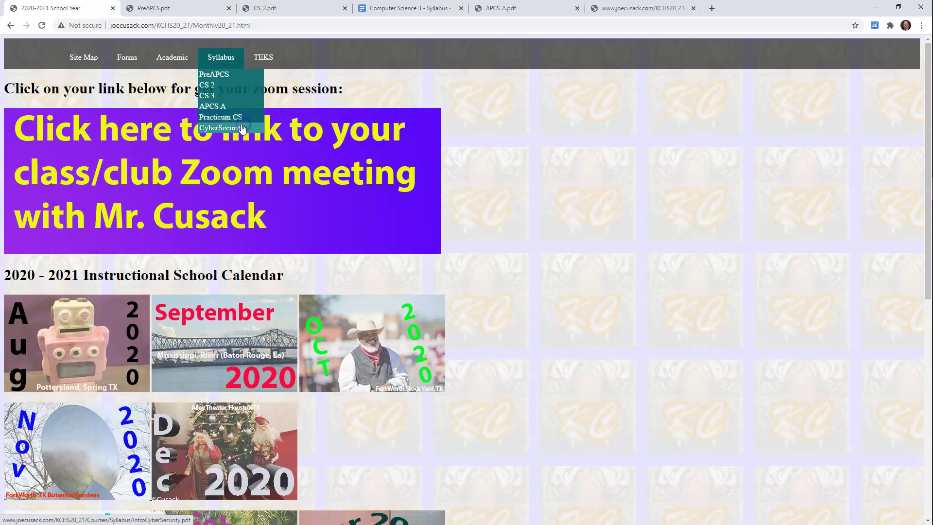
right_click(238, 129)
click(272, 135)
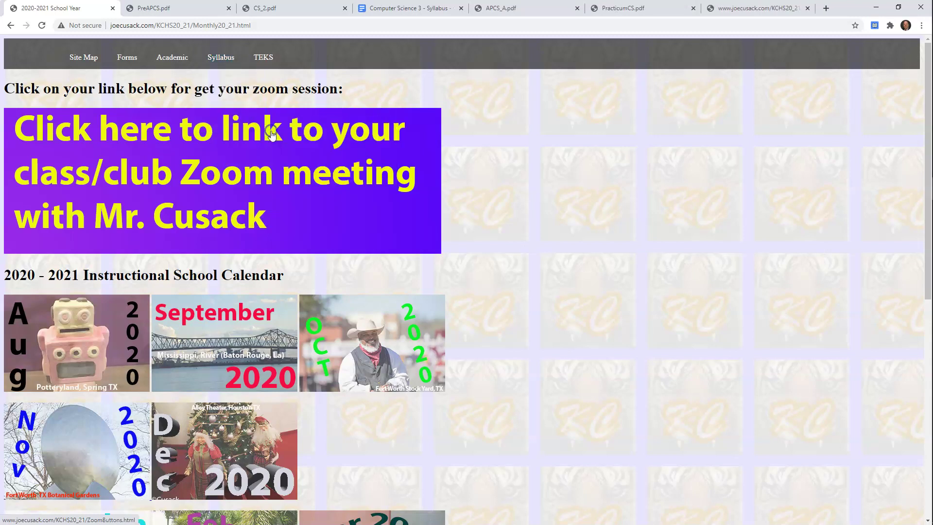
Step: Skim the first pages of the PreAPCS syllabus and return to its course introduction
click(178, 8)
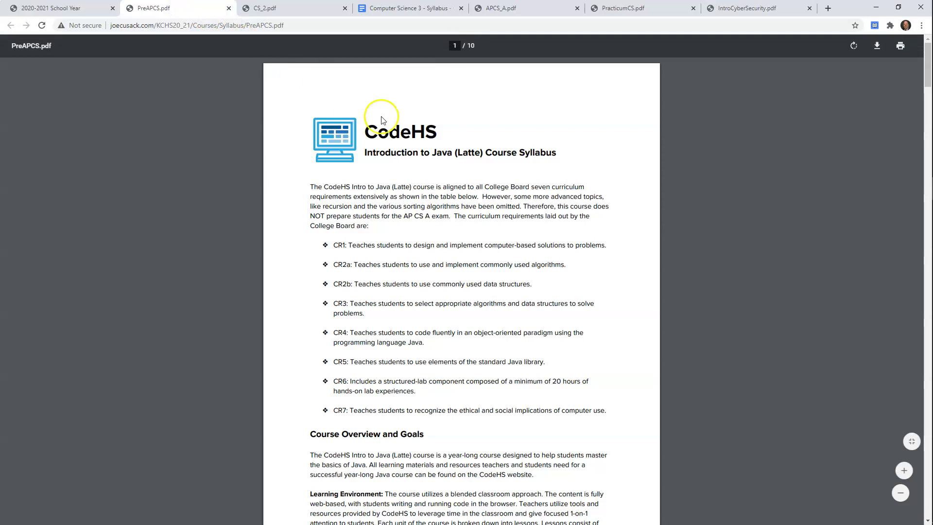
scroll(462, 129, down, 10)
scroll(462, 129, down, 15)
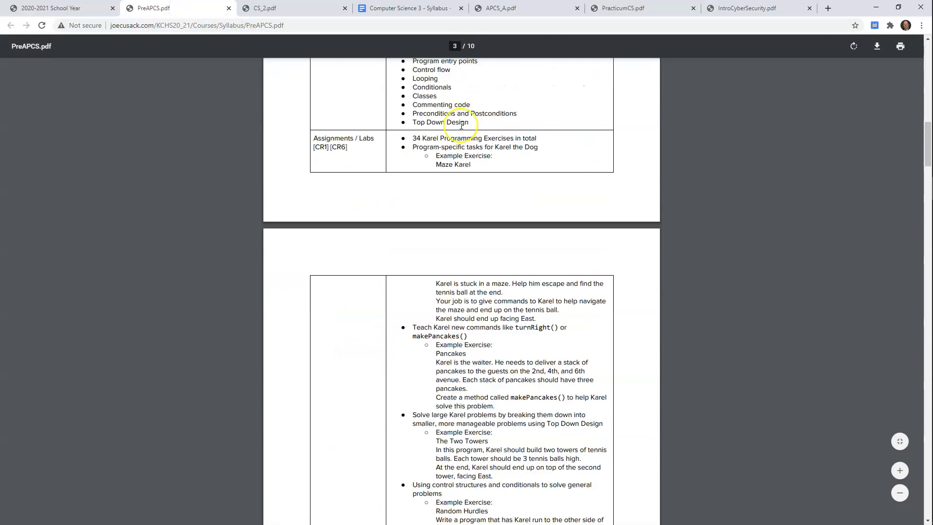
scroll(462, 126, up, 16)
scroll(462, 126, up, 9)
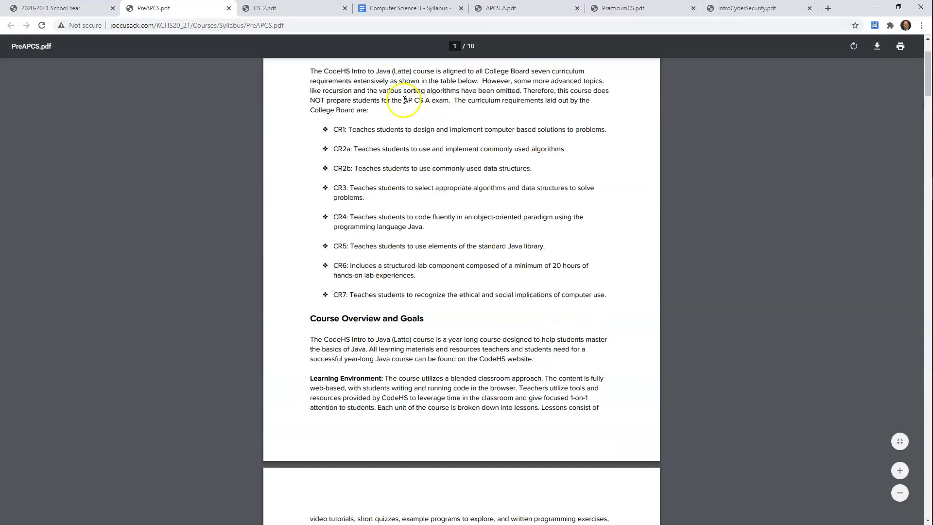
Step: View the opening pages of the CS 2, Computer Science 3, APCS A and Practicum CS syllabi in turn
click(300, 11)
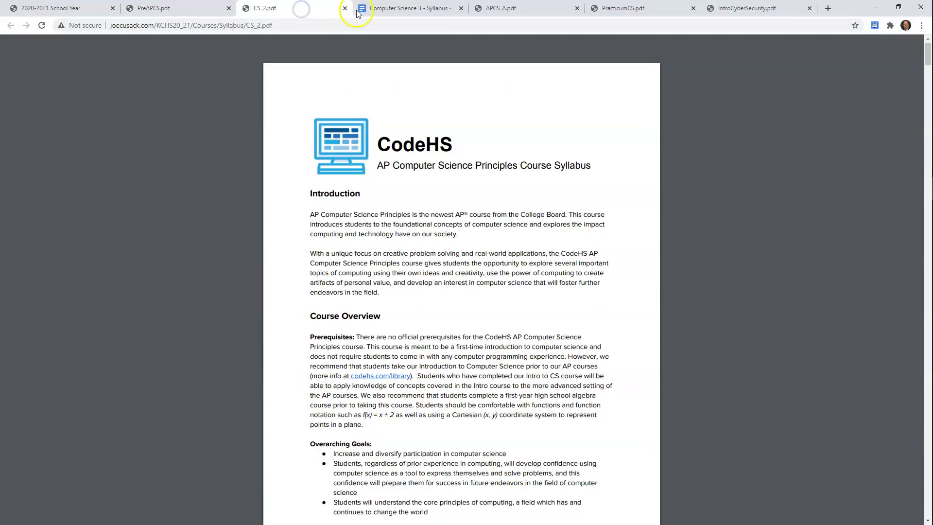
click(408, 11)
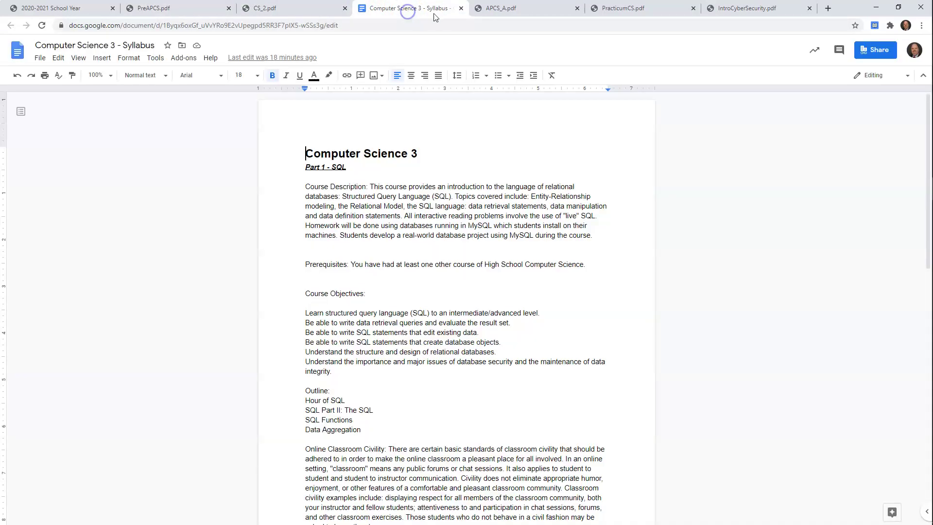
click(511, 11)
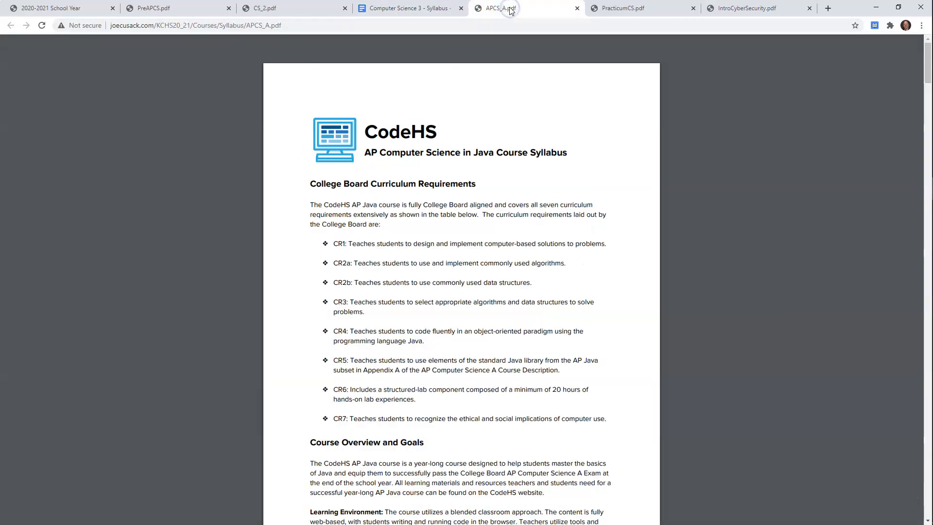
click(642, 10)
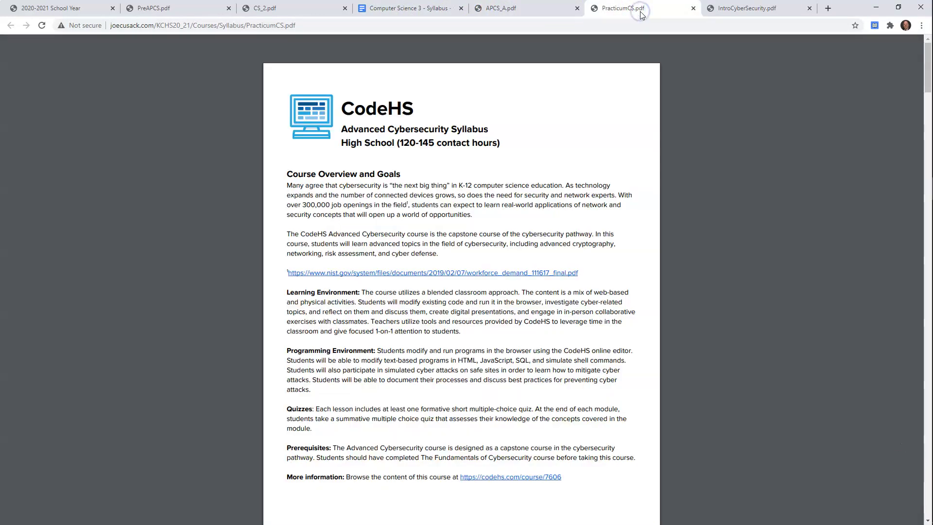
Step: View the opening page of the CyberSecurity syllabus and return to the PreAPCS syllabus
click(742, 10)
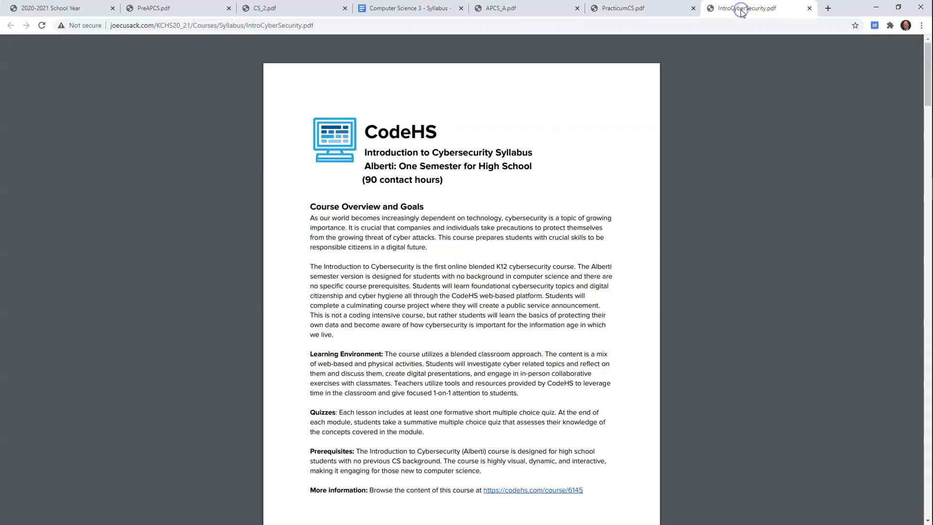
click(307, 8)
click(213, 11)
click(73, 8)
click(190, 10)
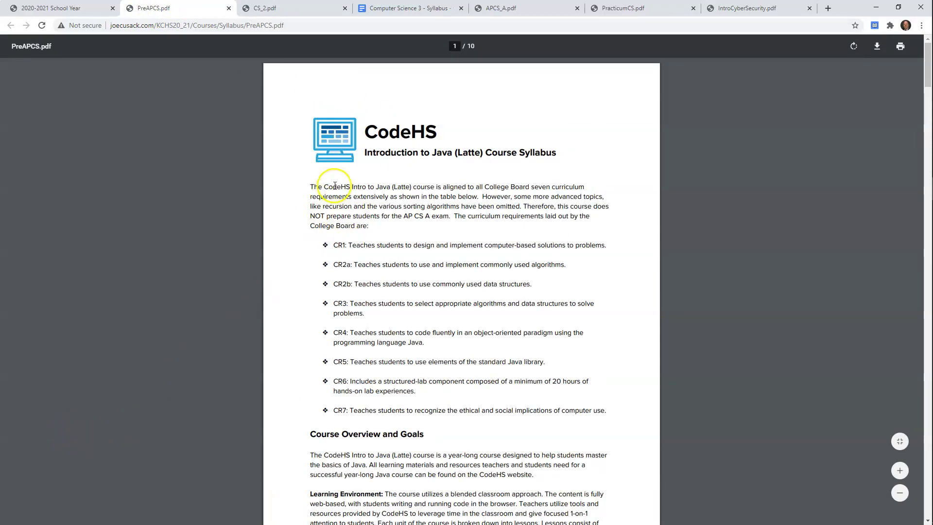
Step: Find and launch Audacity on the computer and dismiss its welcome message
click(19, 504)
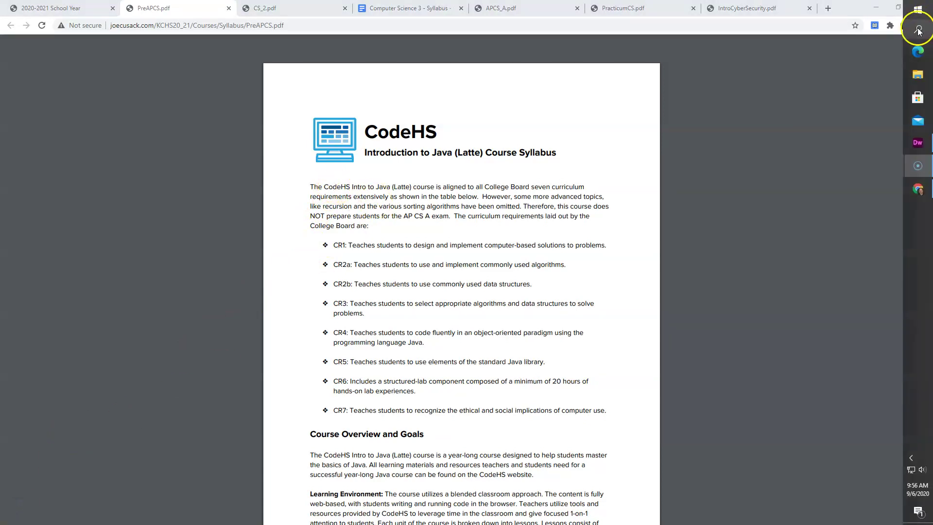
click(918, 31)
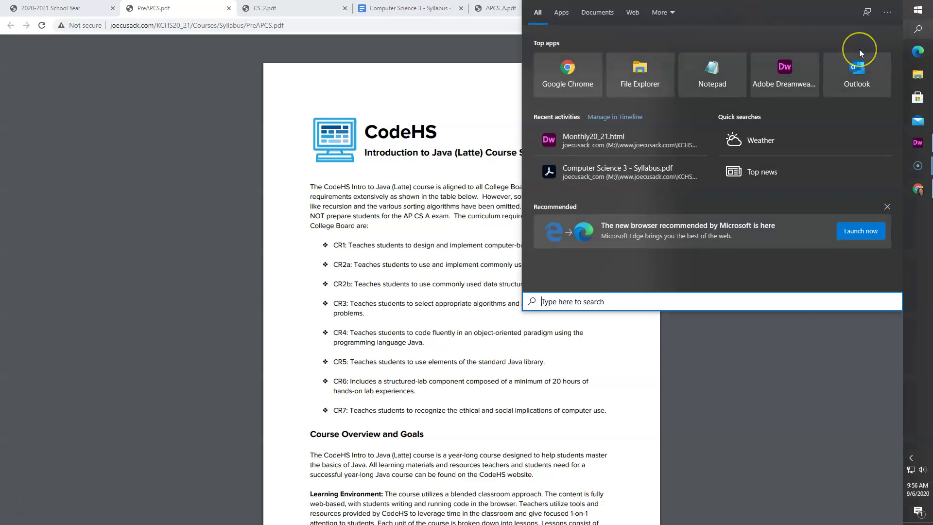
text(aug)
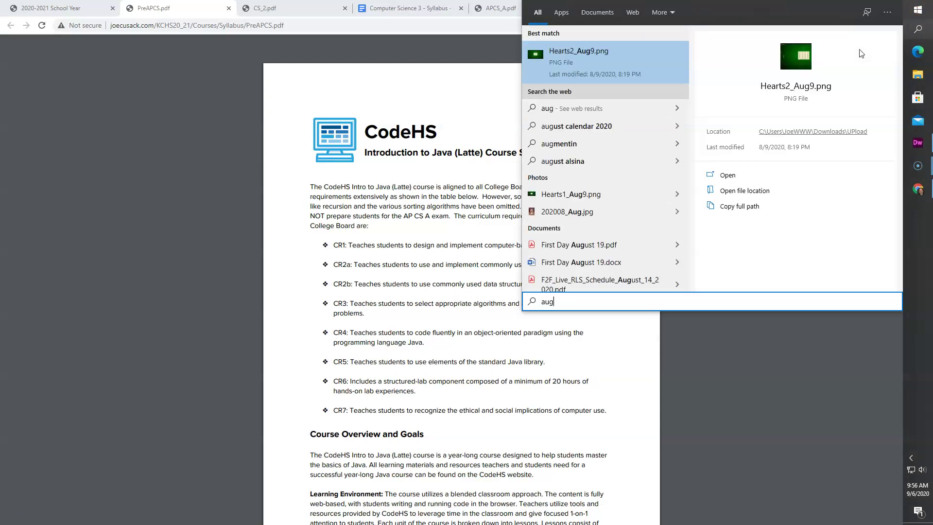
text(dac)
key(Return)
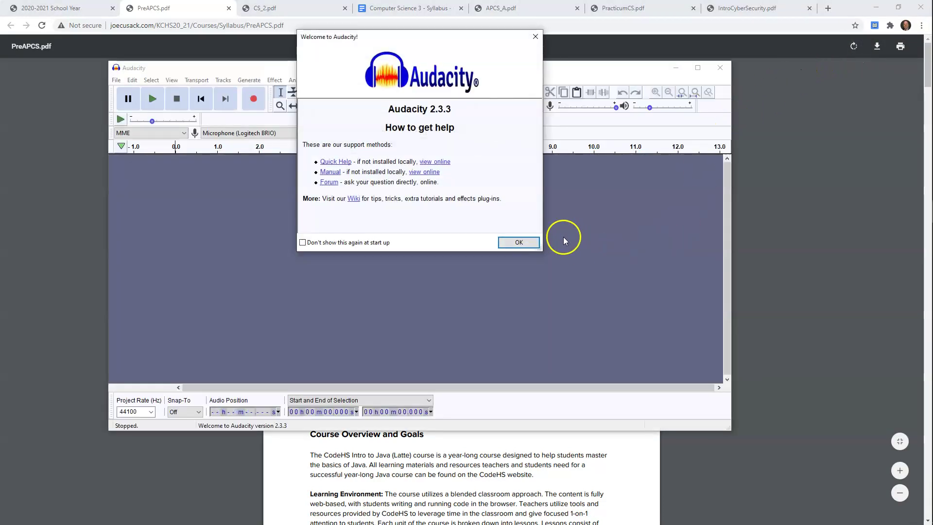
click(518, 242)
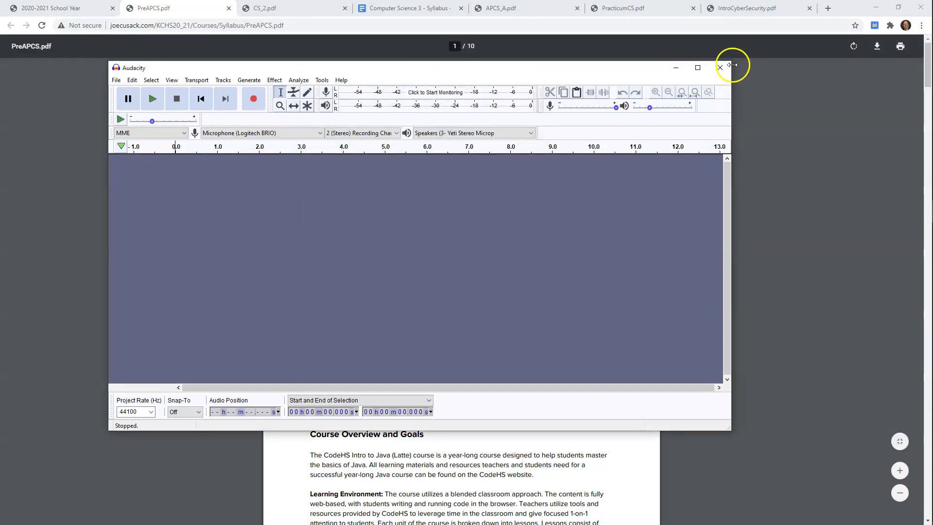
Step: Shrink the Audacity window and place it beside the syllabus page so both stay readable
drag(734, 63, 730, 189)
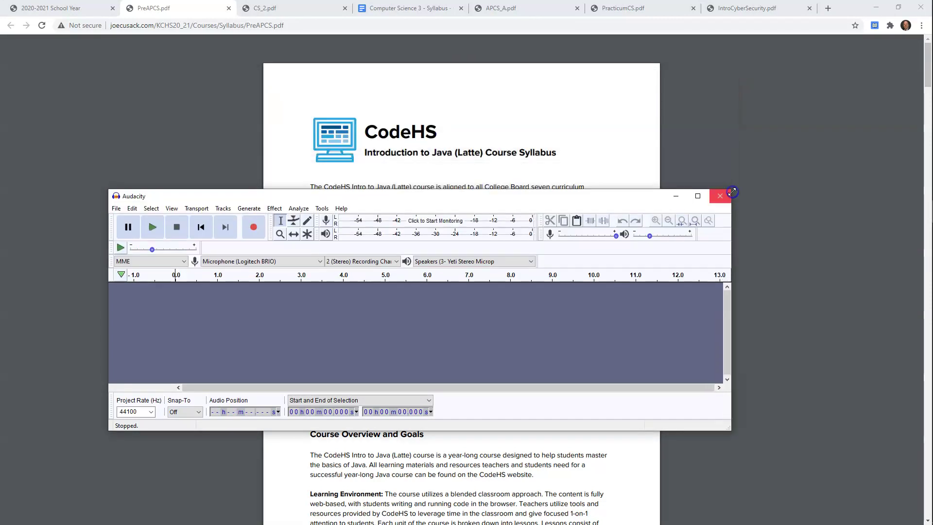
drag(594, 195, 626, 232)
drag(746, 459, 295, 476)
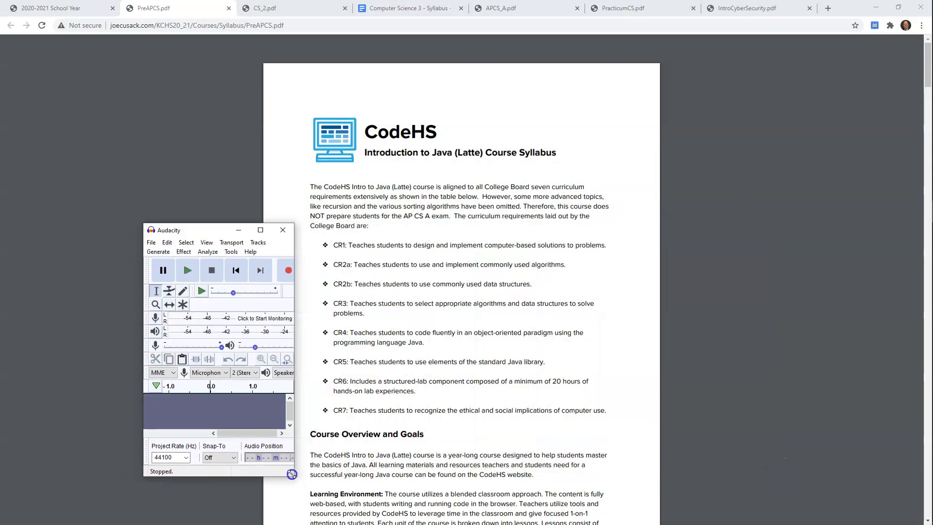
drag(212, 231, 786, 99)
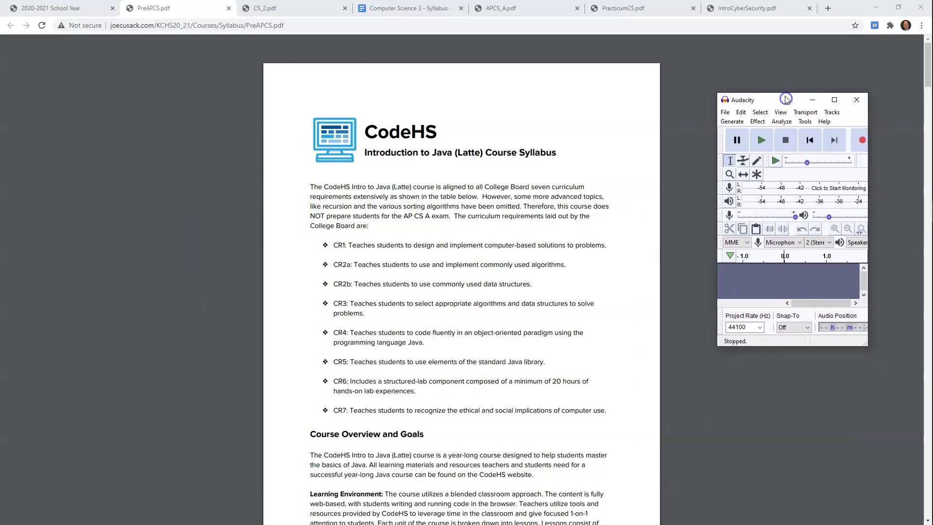
Step: Record a spoken reading of the PreAPCS syllabus introduction and course overview, and stop the recording in the maximized Audacity window
click(862, 141)
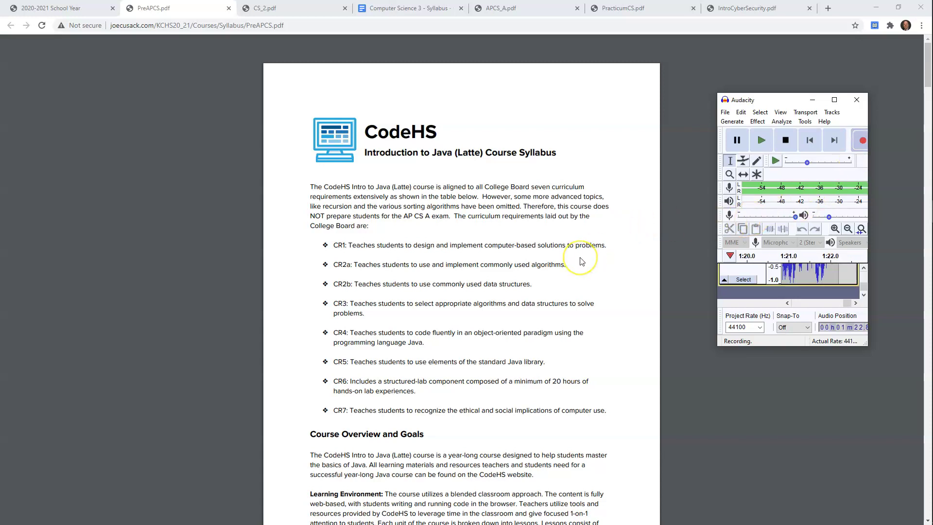
scroll(582, 262, down, 3)
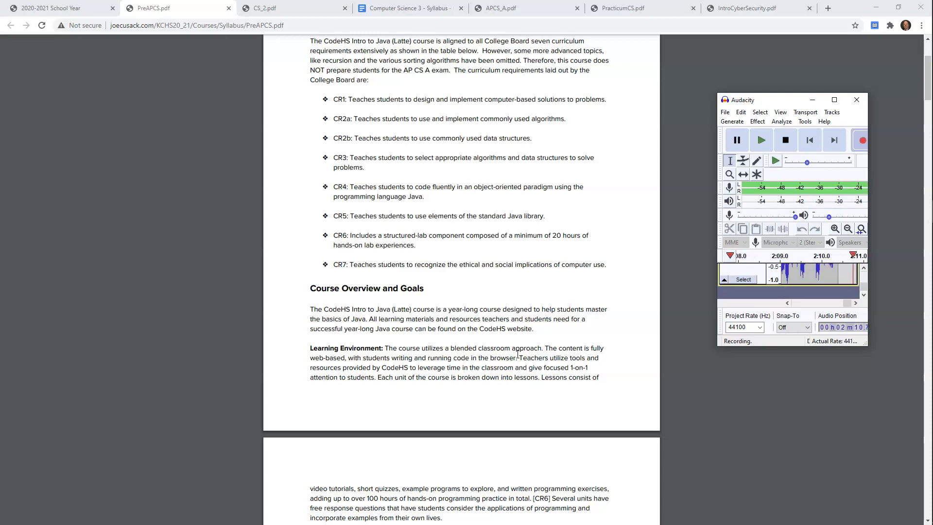
scroll(518, 354, down, 3)
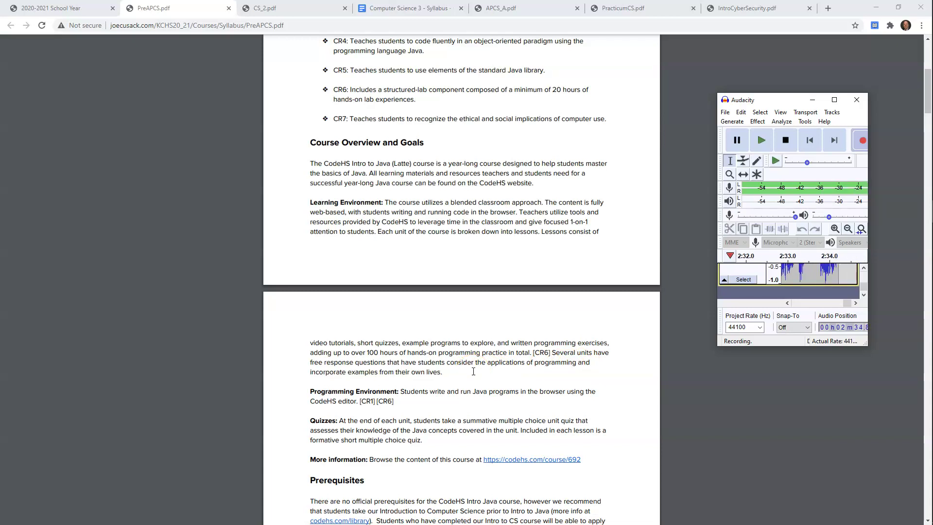
scroll(473, 372, up, 6)
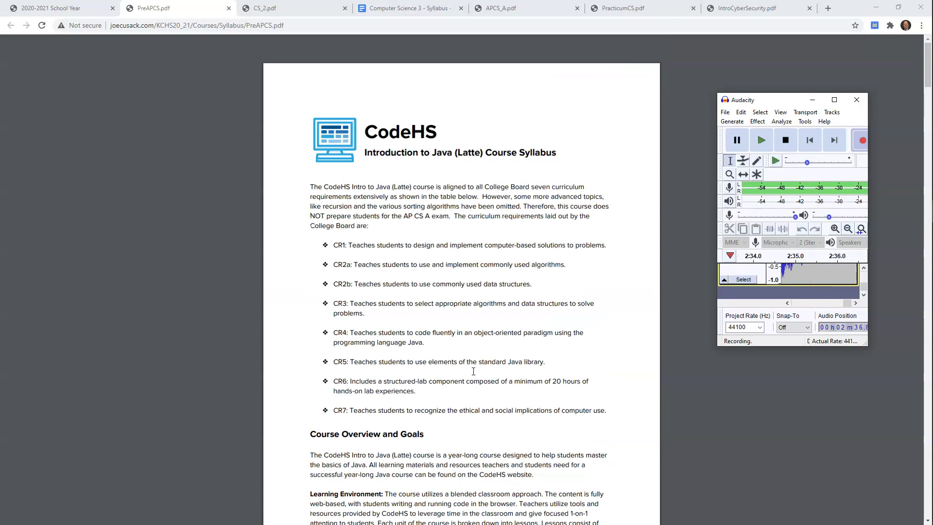
click(808, 135)
click(834, 99)
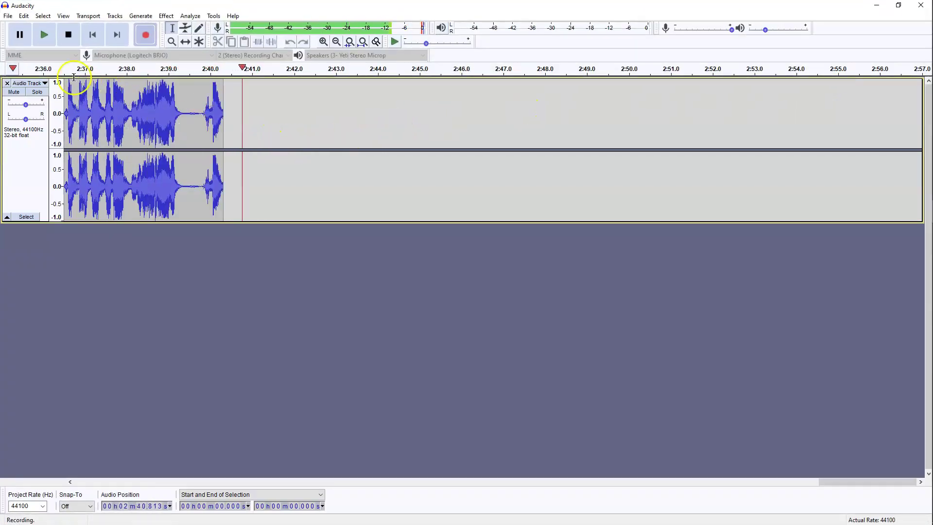
click(69, 34)
Step: Save the recording as an Audacity project named with PX, the speaker's last and first name, PreAP and P1, separated by underscores
click(9, 18)
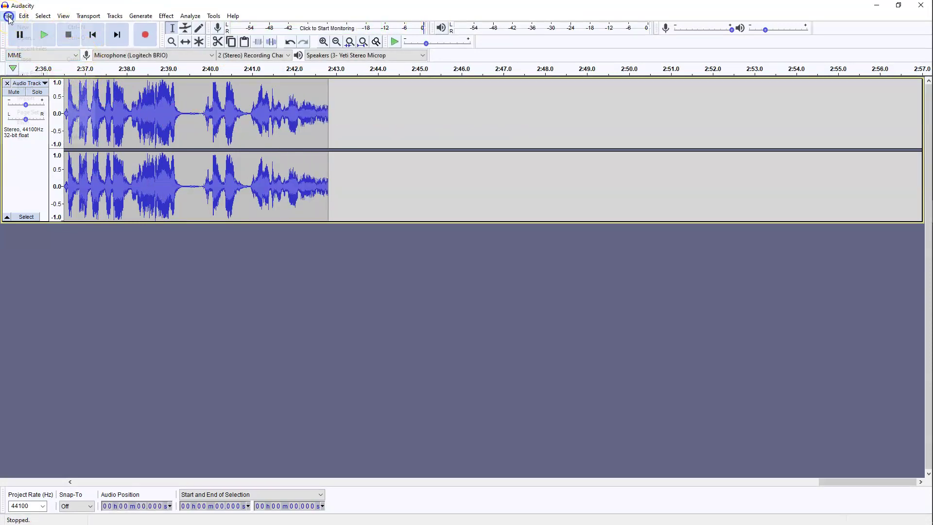
click(10, 18)
mouse_move(27, 77)
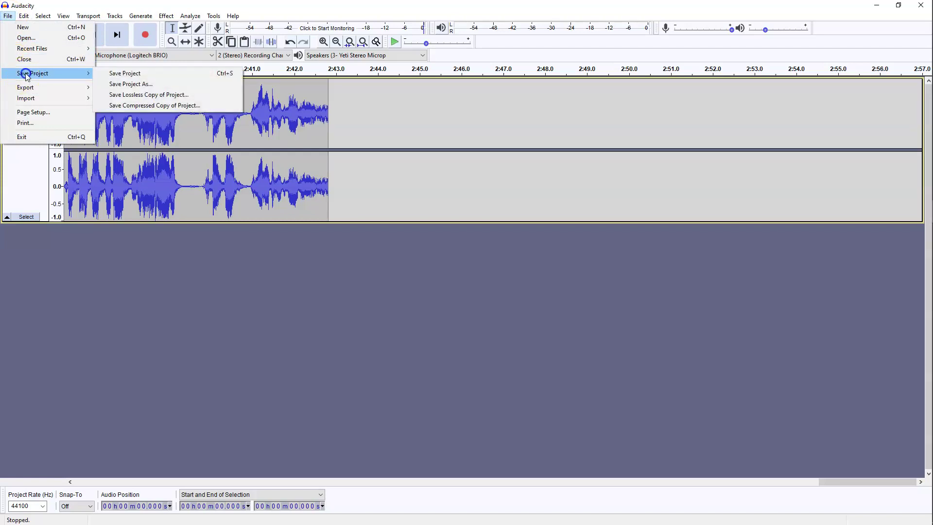
click(131, 85)
click(457, 293)
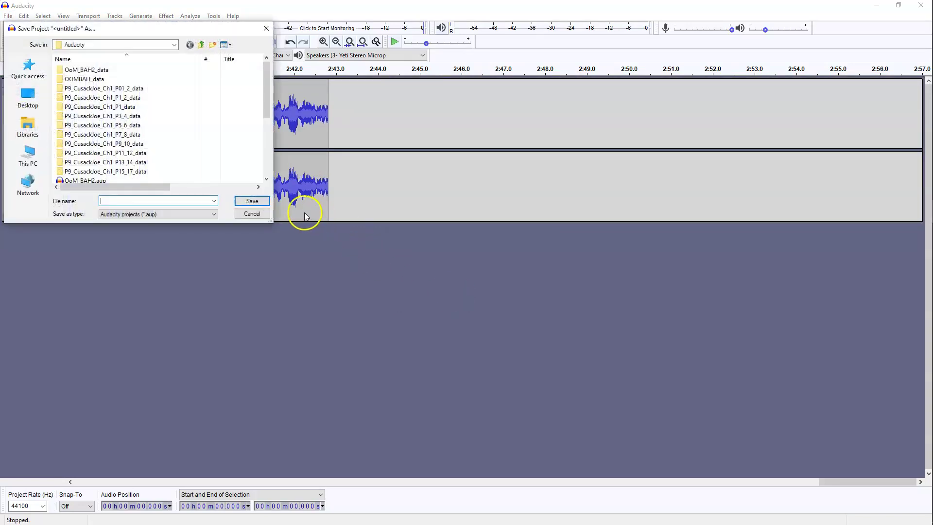
text(PX_CusackJoe_PreAP_P1)
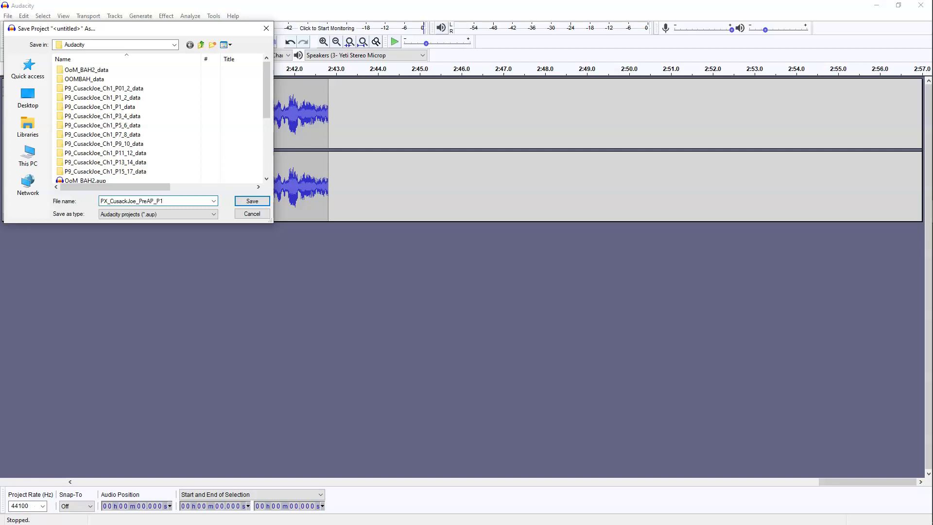
click(249, 201)
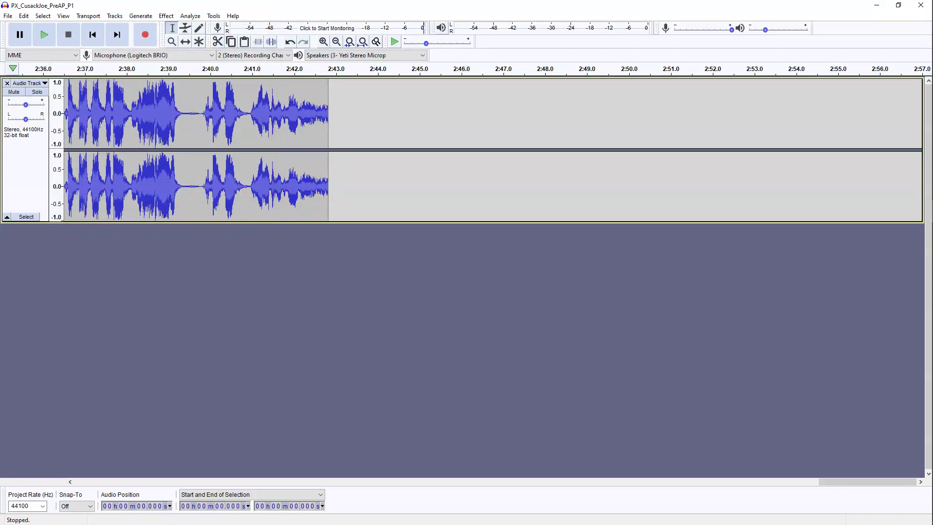
Step: Export the recording as an MP3 to Downloads under the project's name, with the speaker's name as the artist tag
click(8, 17)
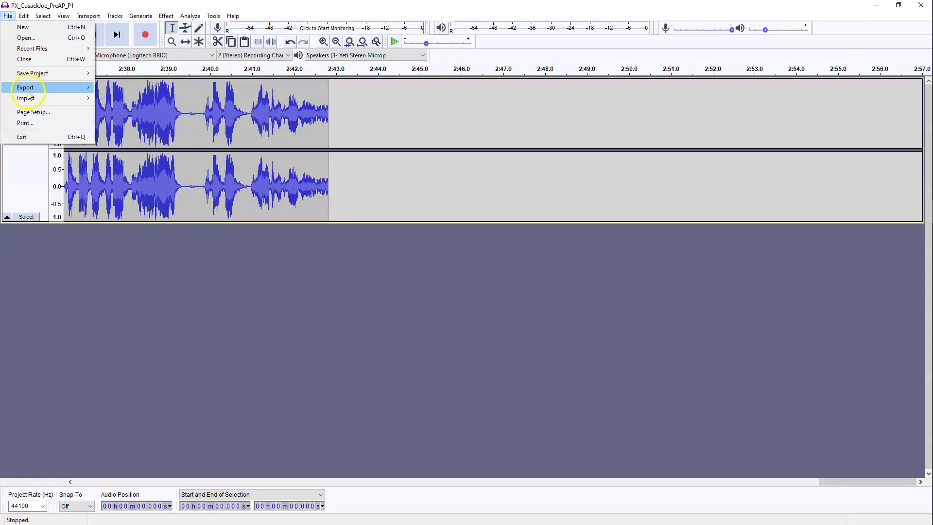
mouse_move(30, 89)
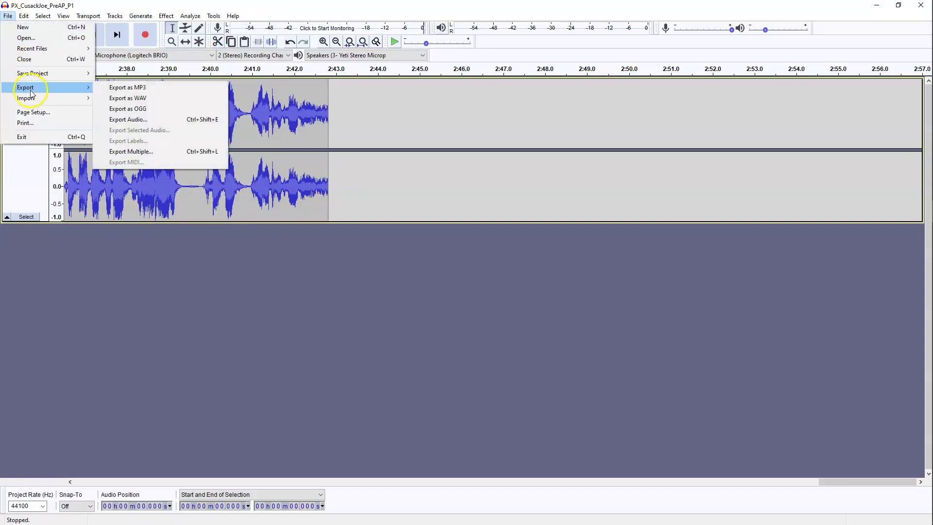
click(136, 89)
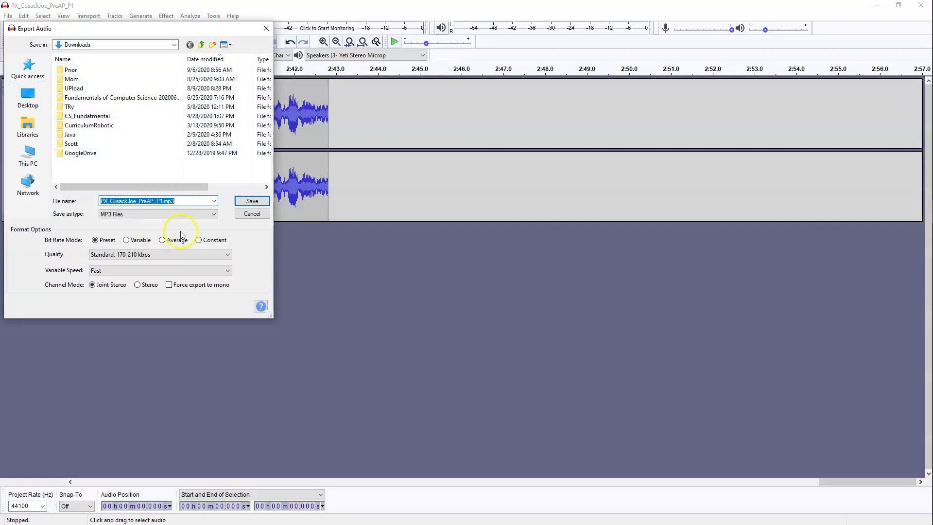
click(251, 202)
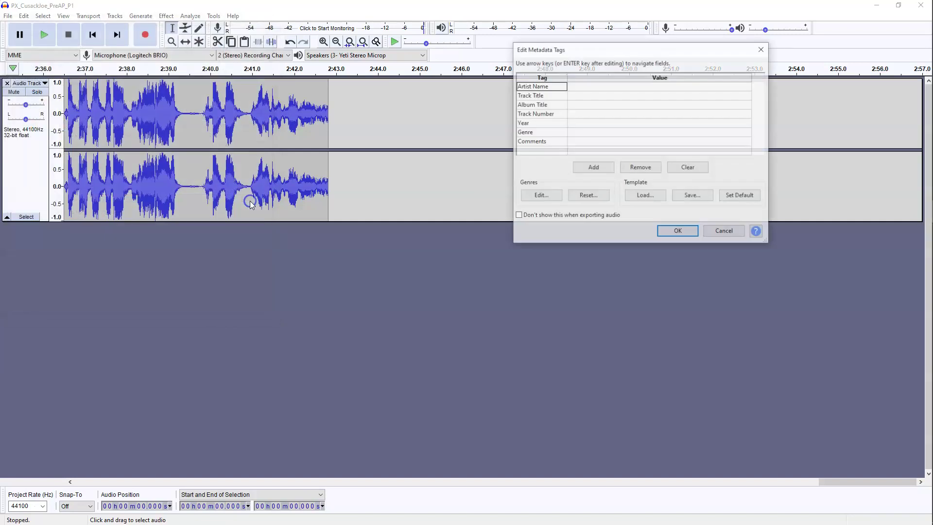
click(583, 86)
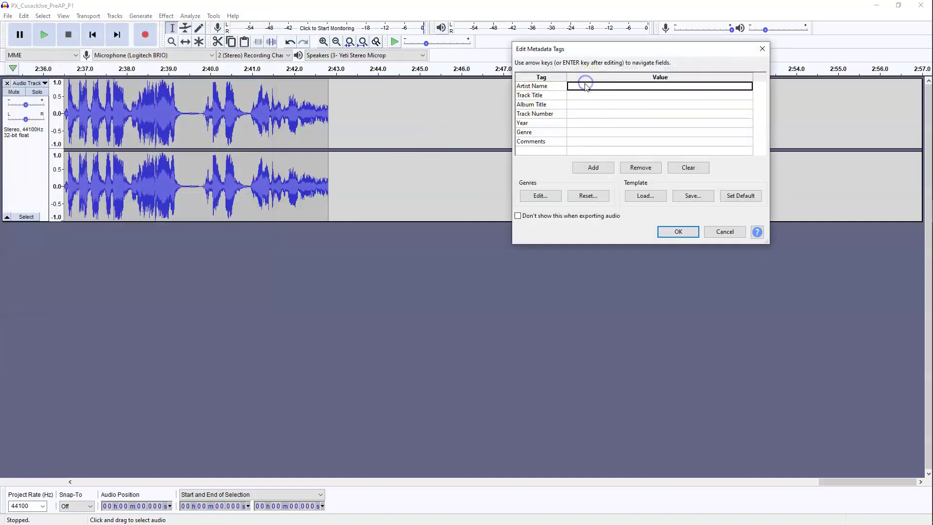
text(Joe Cusack)
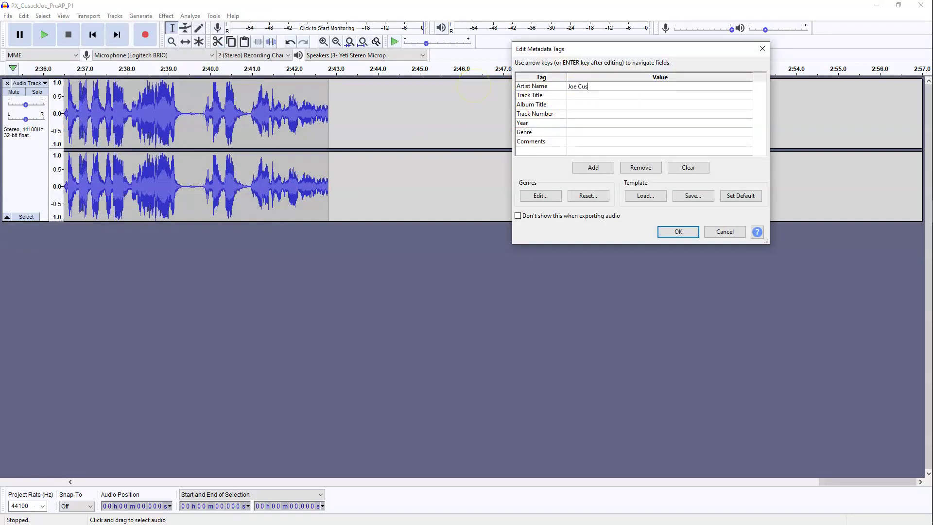
click(679, 232)
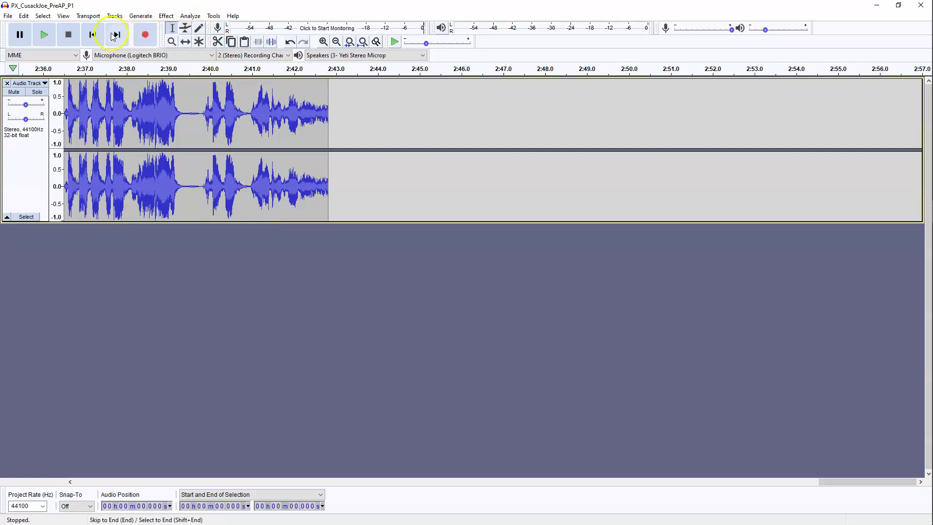
Step: Create a new empty Audacity project and start recording in it
click(7, 17)
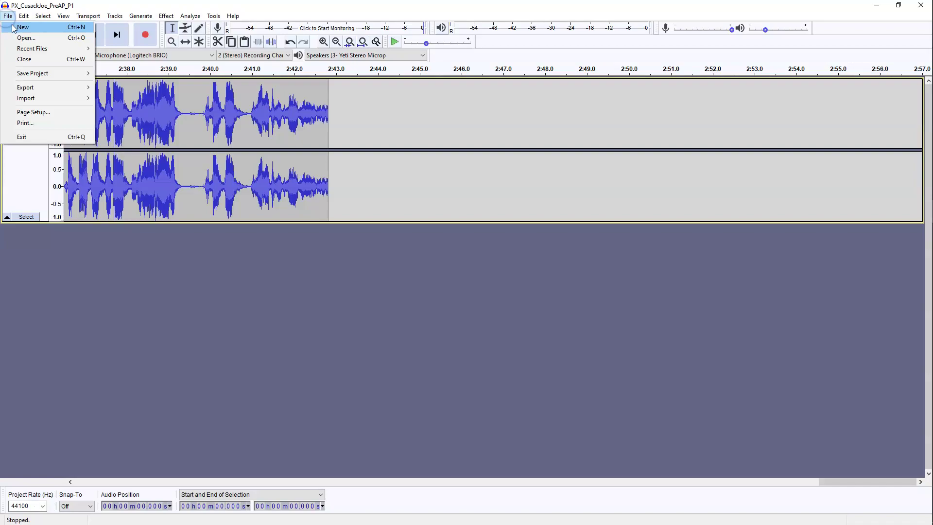
click(25, 59)
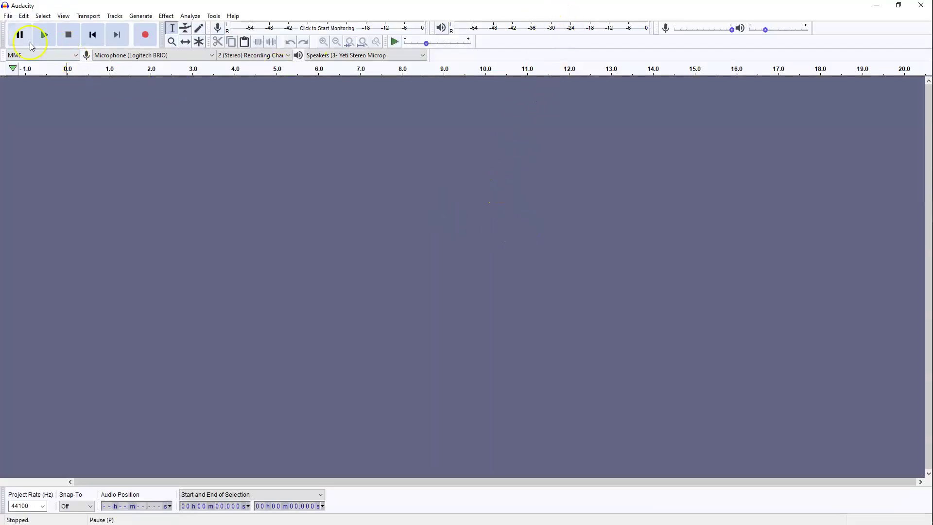
click(146, 34)
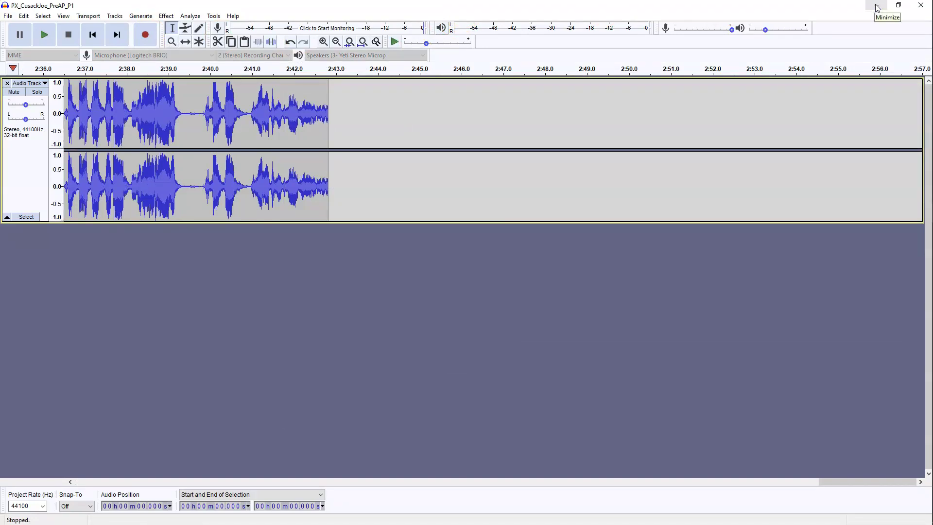
Step: Record a spoken reading of the PreAPCS syllabus from its first page through the Unit 1 course breakdown, and stop the recording in Audacity
click(877, 7)
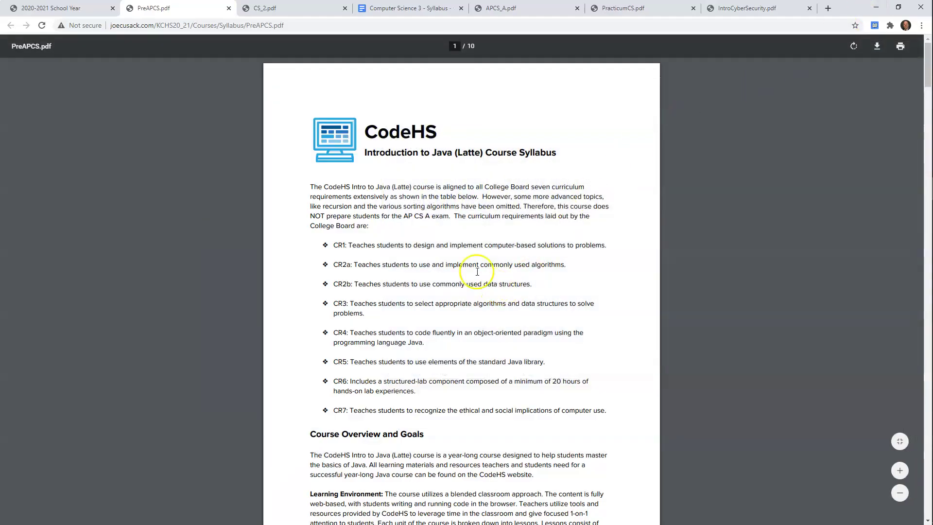
scroll(419, 231, down, 7)
scroll(421, 233, down, 3)
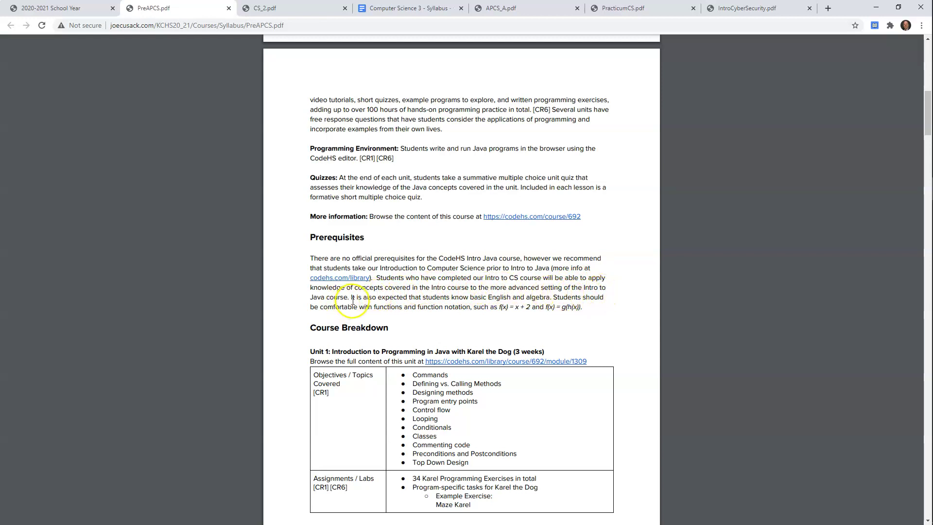
scroll(596, 313, down, 3)
click(594, 311)
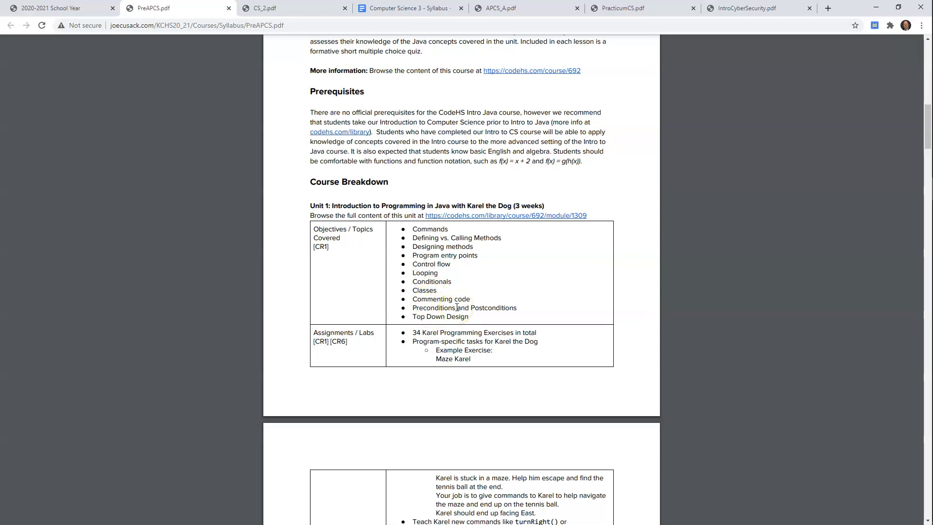
scroll(444, 304, down, 2)
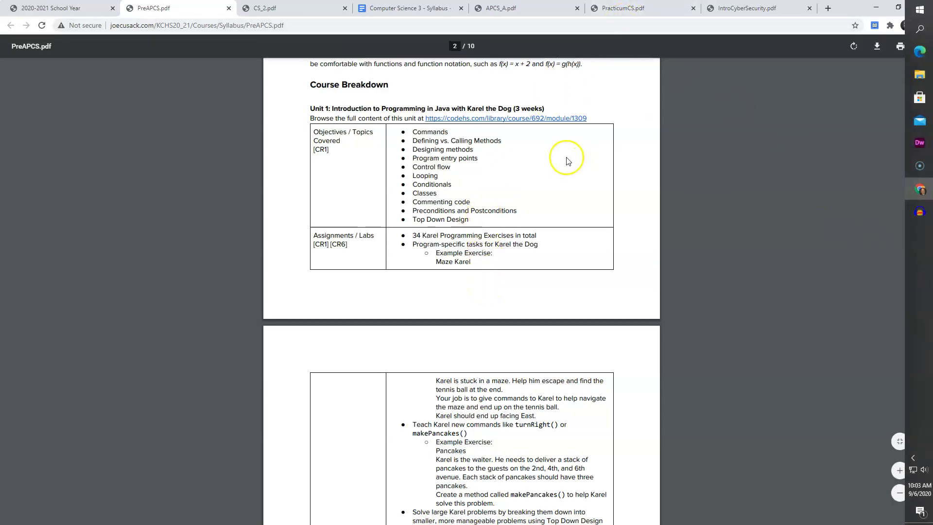
key(alt+Tab)
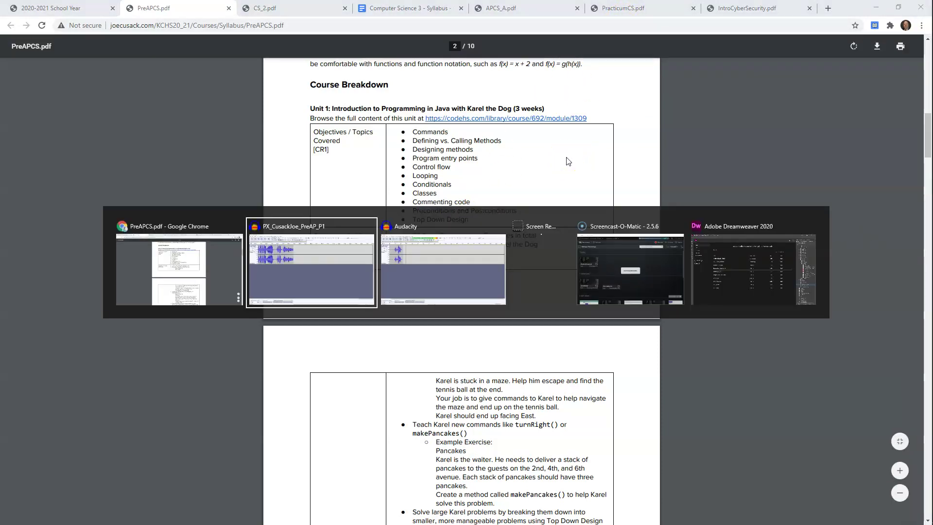
key(alt+Tab)
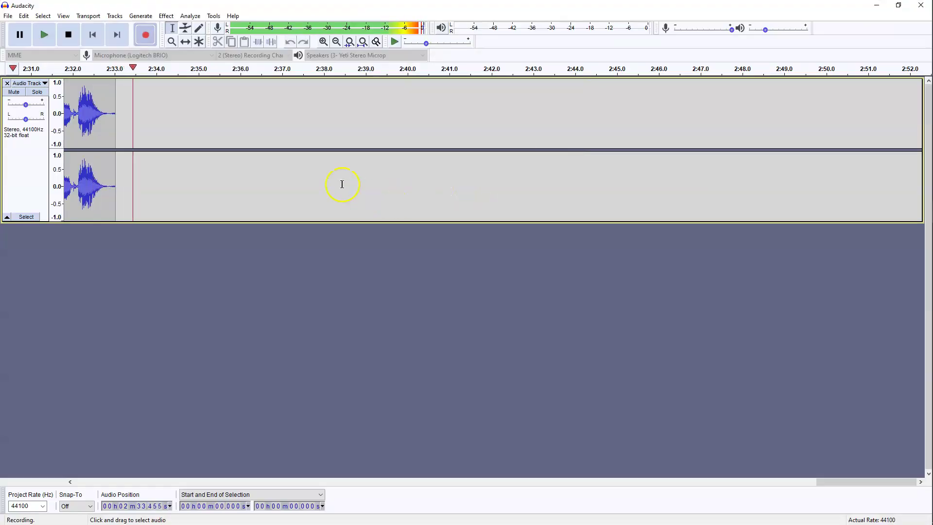
click(68, 35)
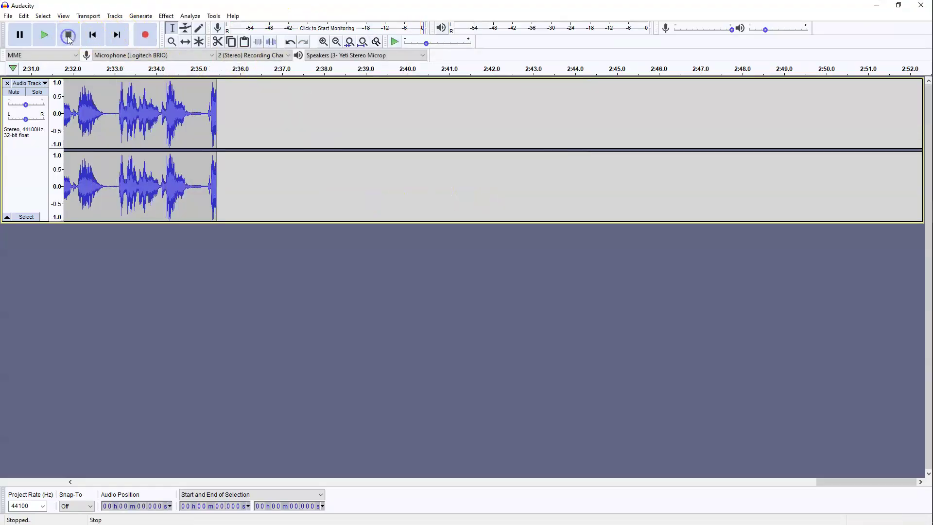
Step: Save the recording as an Audacity project named with PX, the speaker's last and first name, PreAP and P2, separated by underscores
click(10, 16)
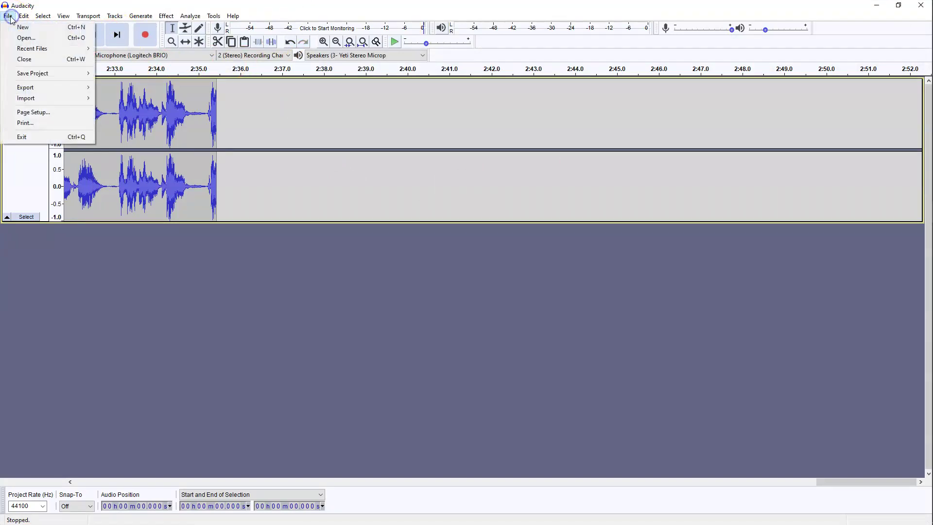
click(43, 75)
click(47, 77)
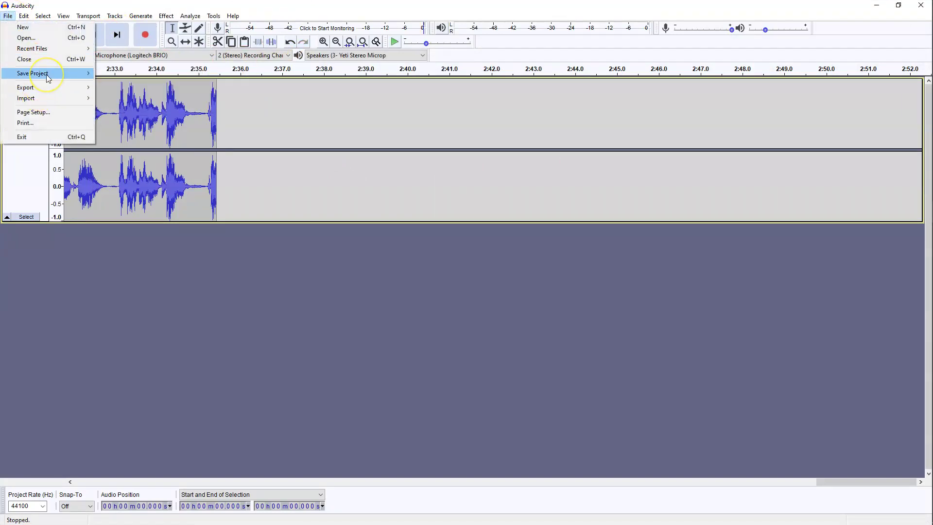
click(47, 75)
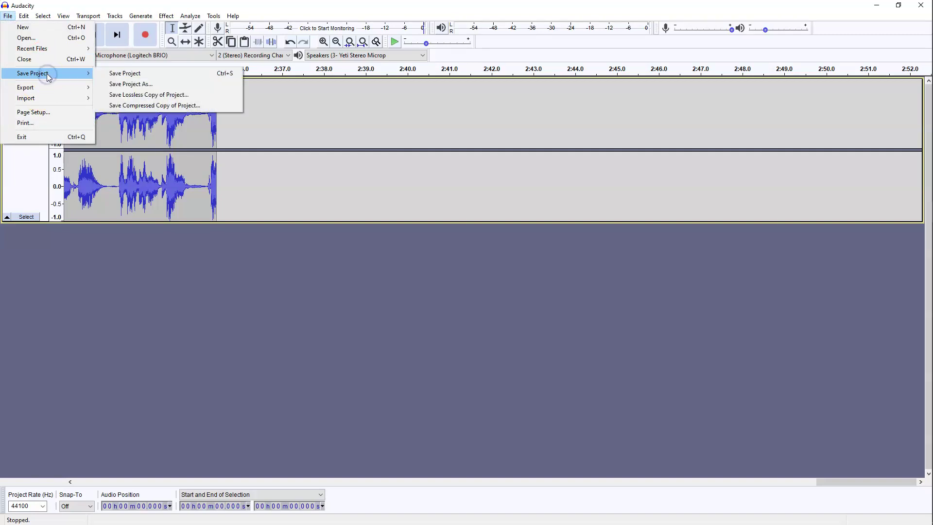
click(146, 85)
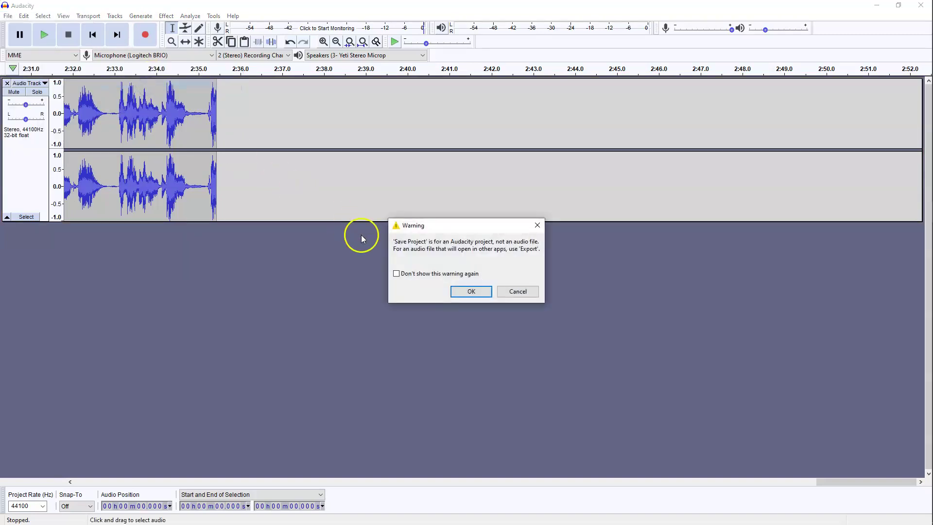
click(467, 293)
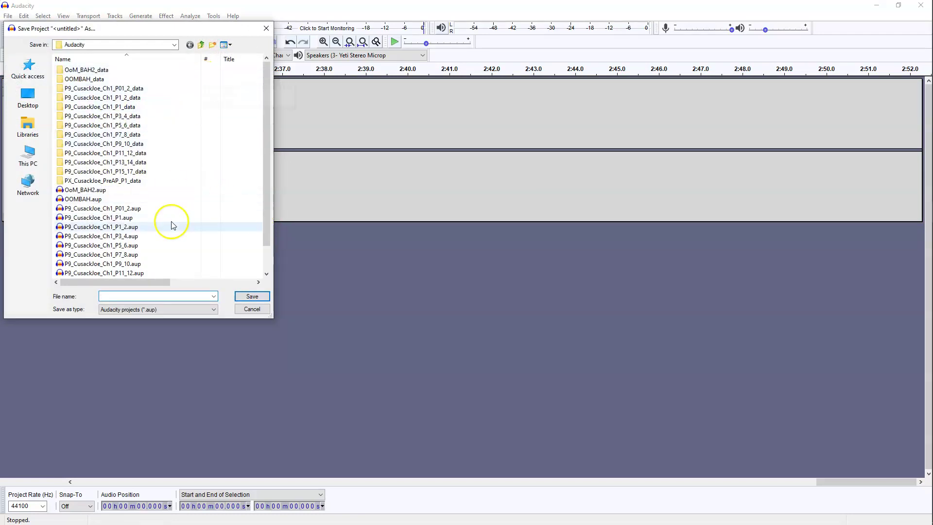
click(169, 297)
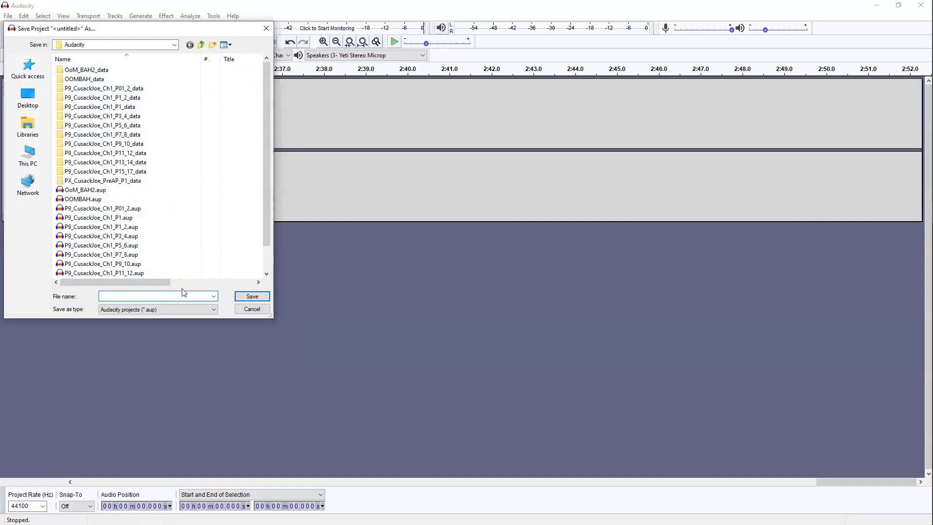
text(PX)
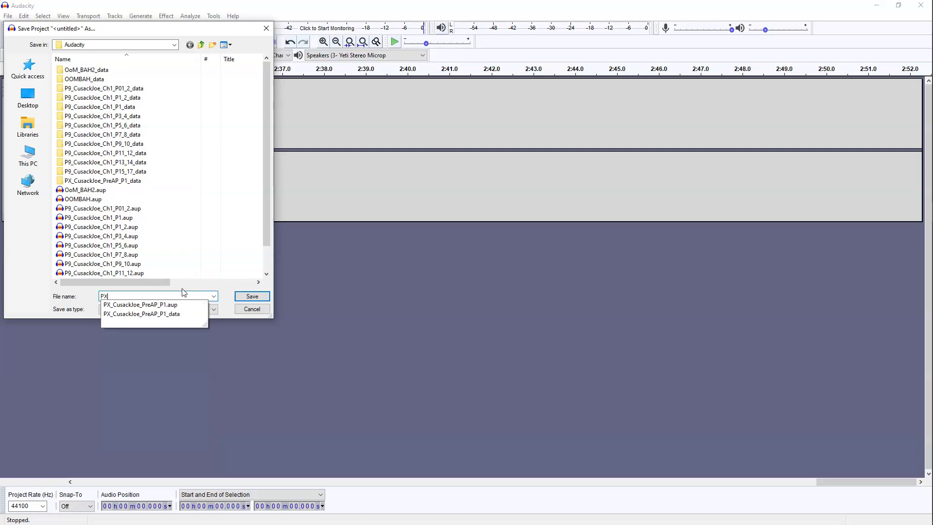
text(_CusackJoe_PreAP_P2)
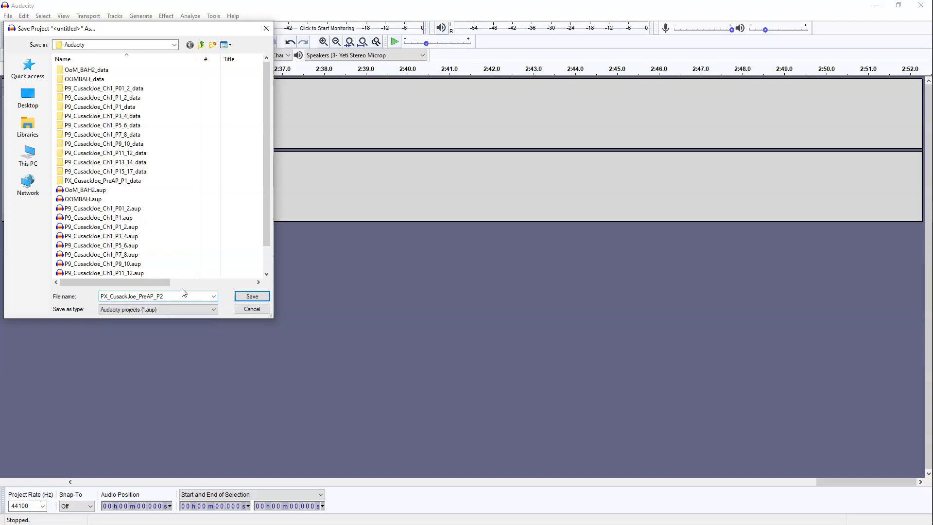
key(Return)
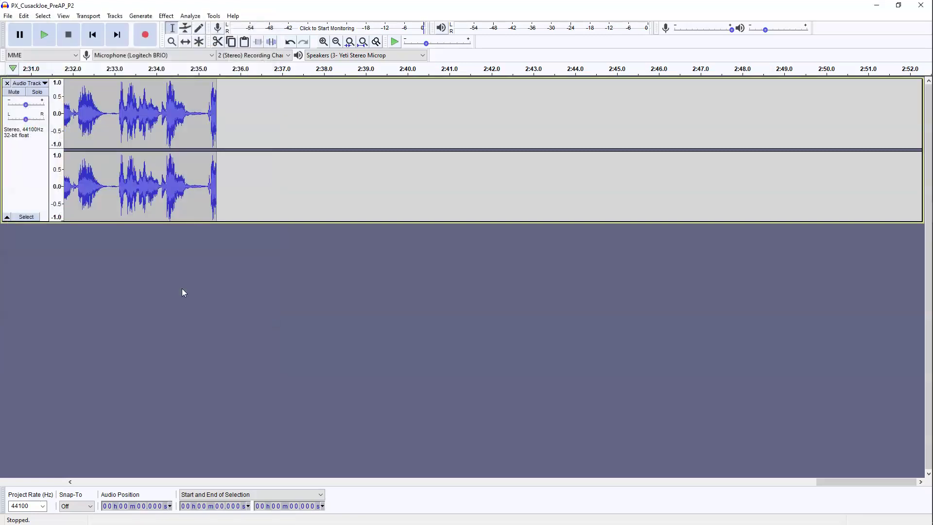
Step: Export the P2 recording as an MP3 to Downloads under the project's name, with the speaker's name as the artist tag
click(7, 16)
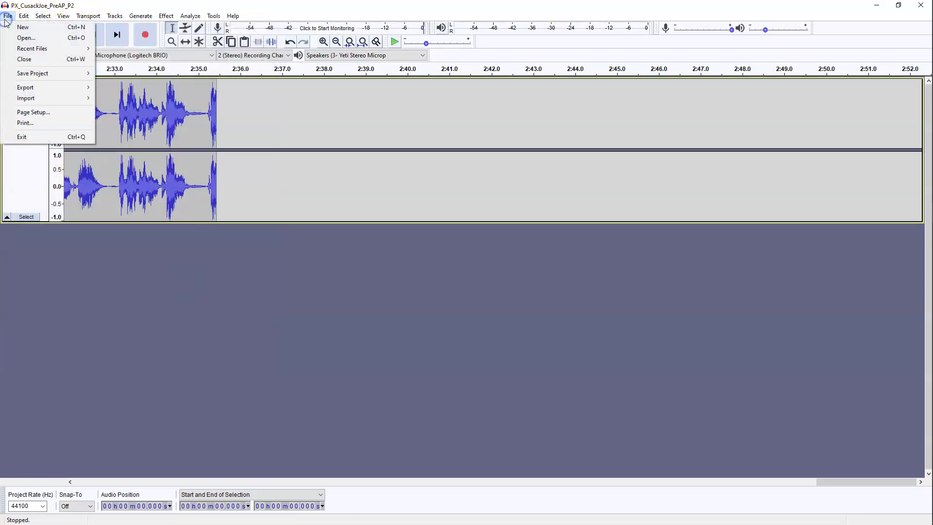
mouse_move(40, 88)
click(116, 88)
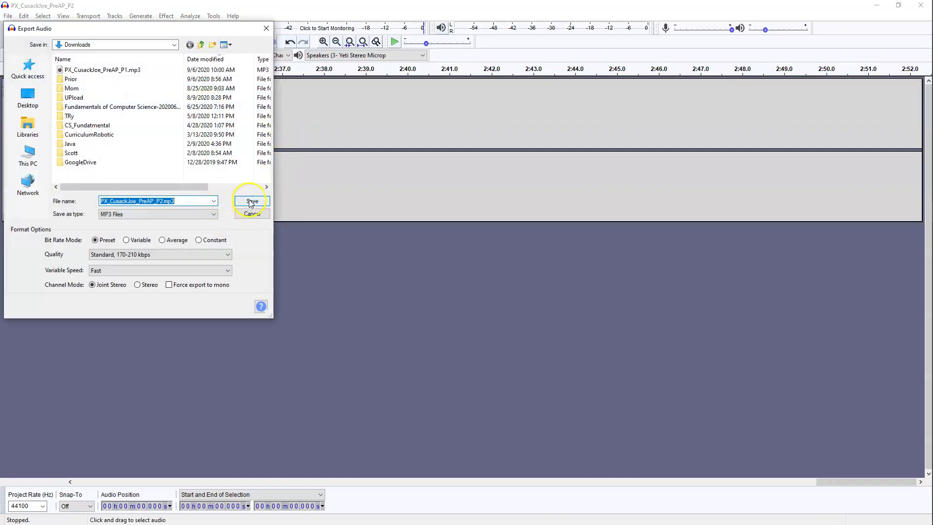
click(252, 202)
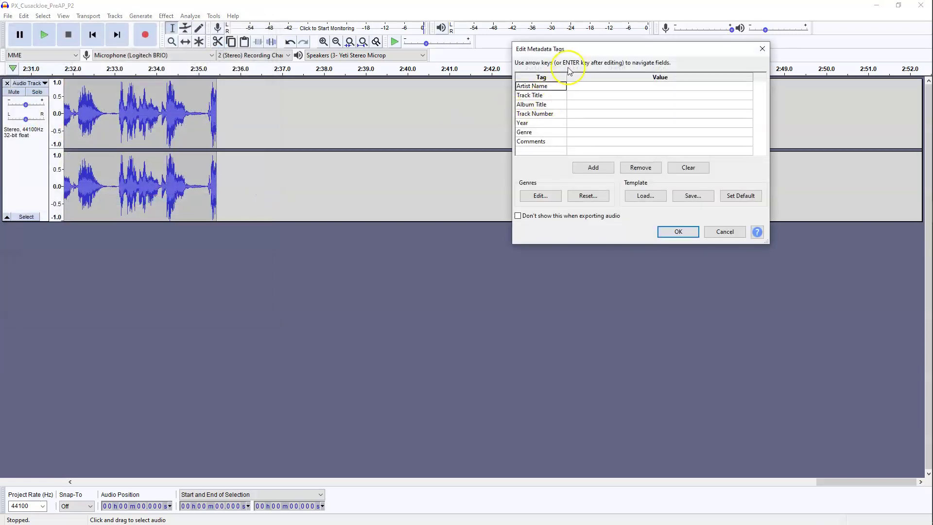
text(Joe Cusack)
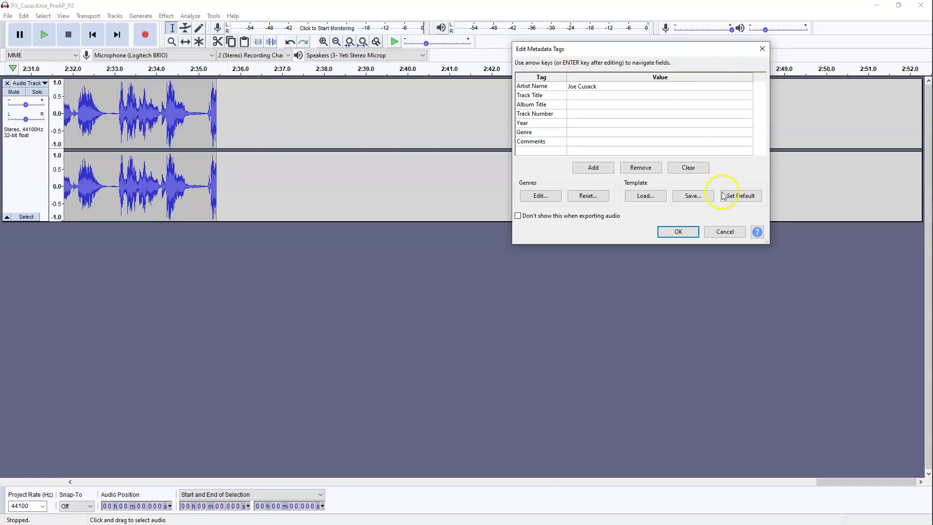
click(676, 232)
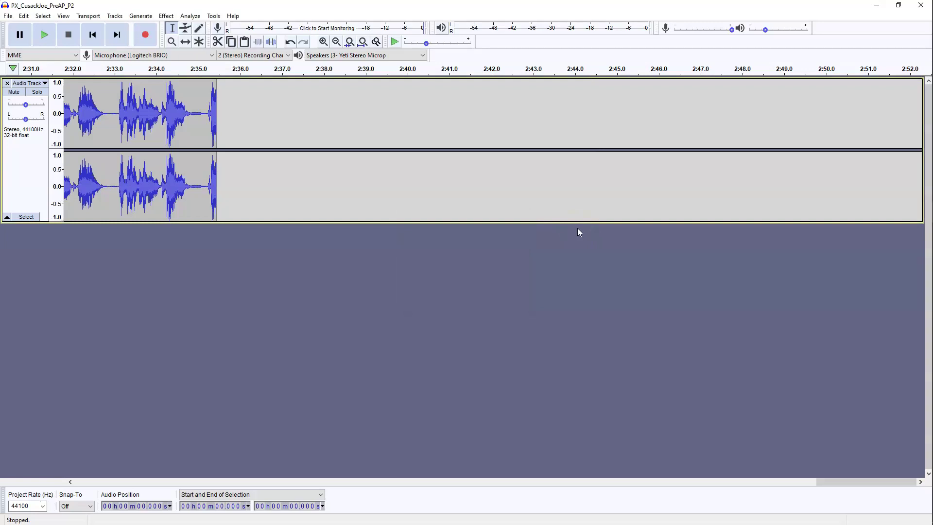
click(18, 506)
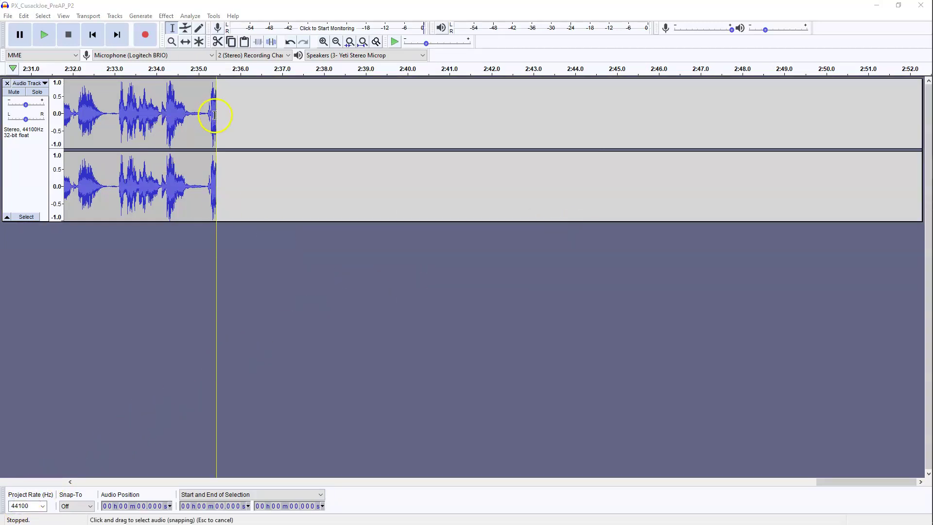
click(784, 10)
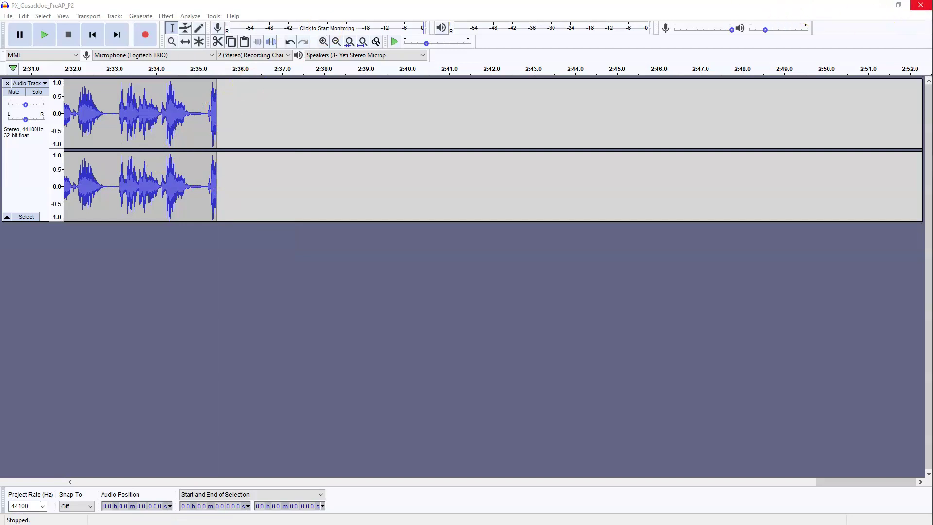